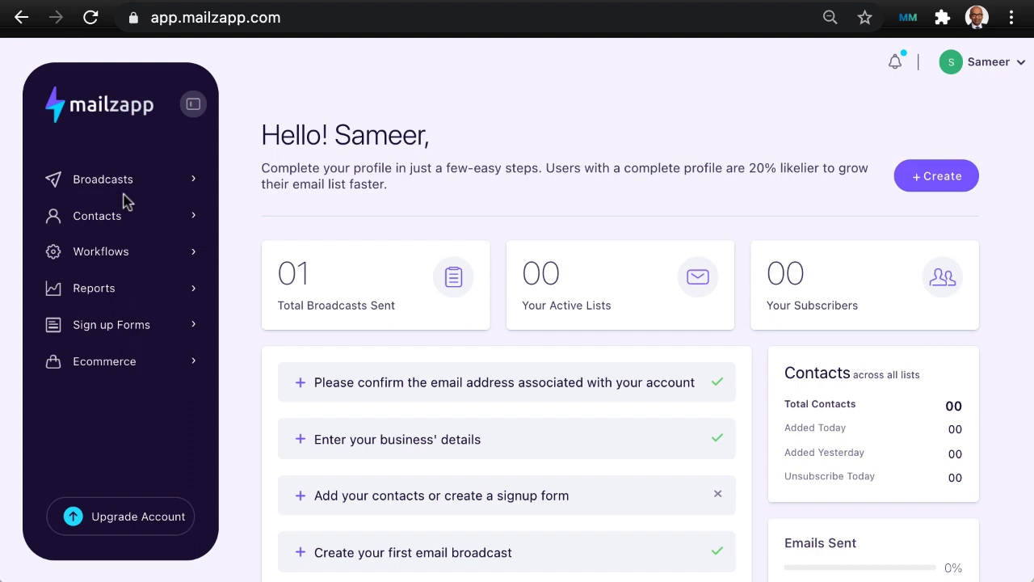
# Check the dashboard's creation options and open the list of broadcasts.
pyautogui.click(118, 179)
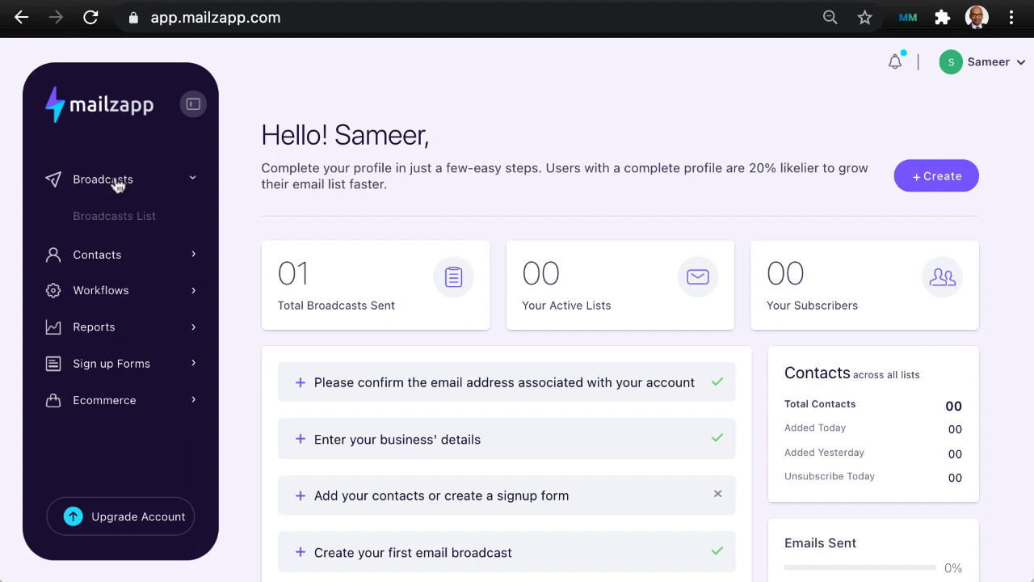
pyautogui.click(931, 184)
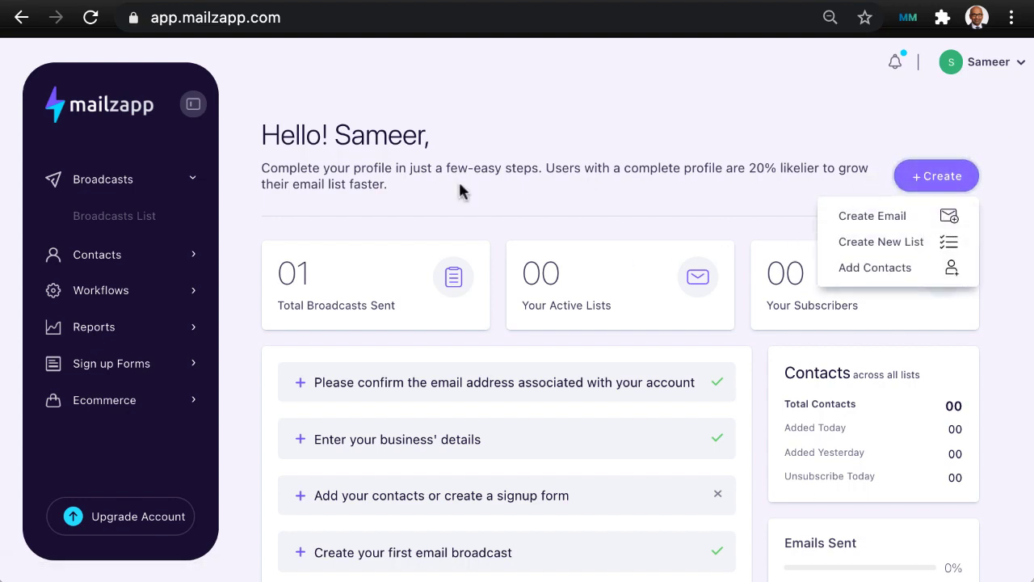
pyautogui.click(305, 233)
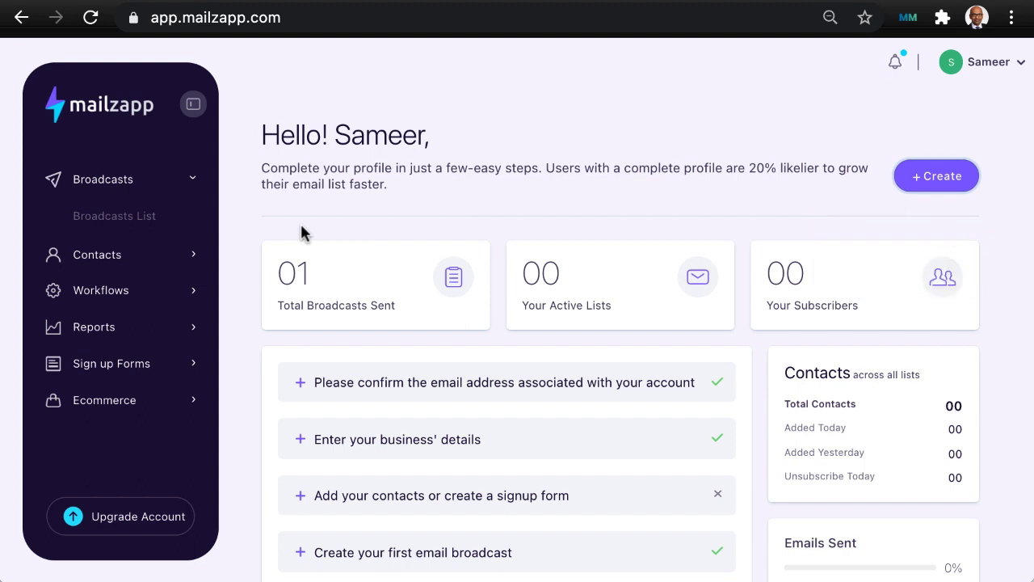
pyautogui.click(121, 216)
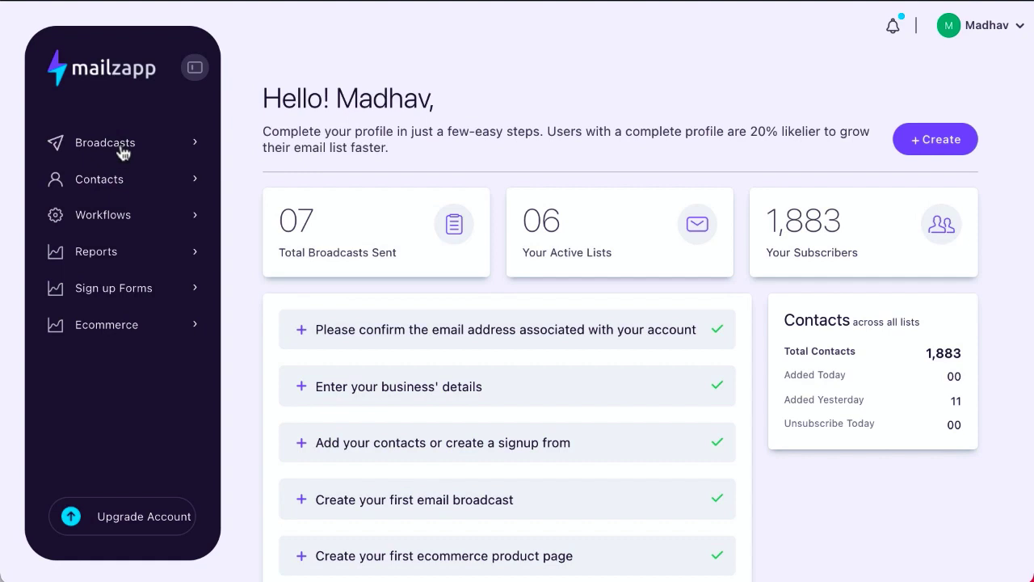
# Open the Broadcasts List and look through the active broadcasts.
pyautogui.click(122, 150)
pyautogui.click(129, 187)
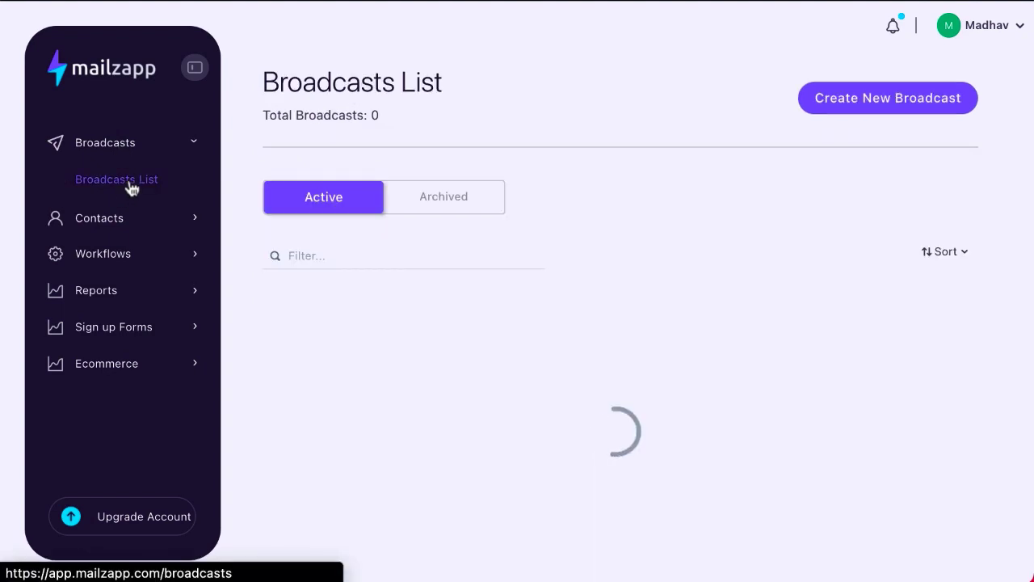
pyautogui.scroll(-1, 433, 227)
pyautogui.scroll(1, 434, 228)
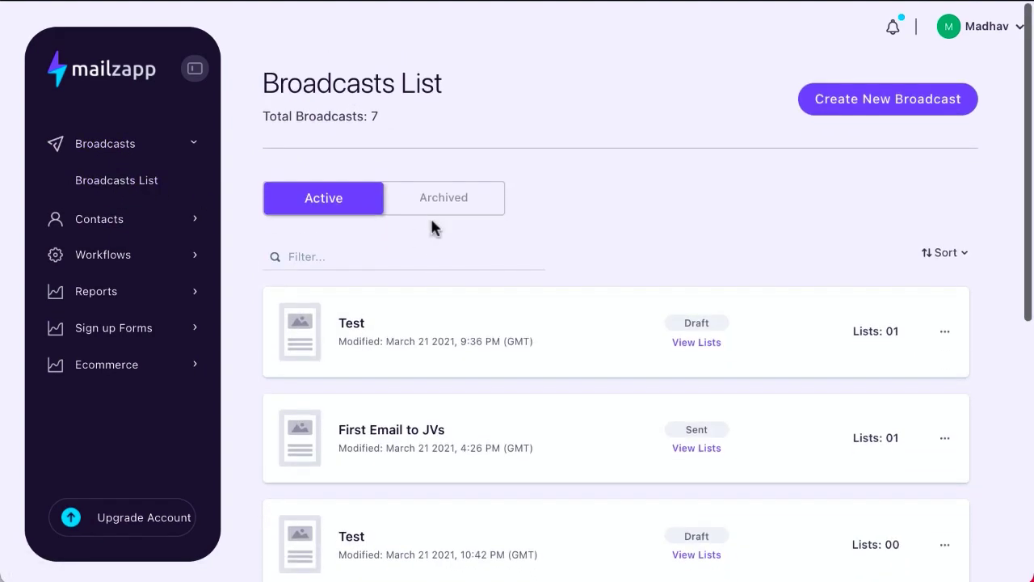
pyautogui.scroll(-5, 429, 368)
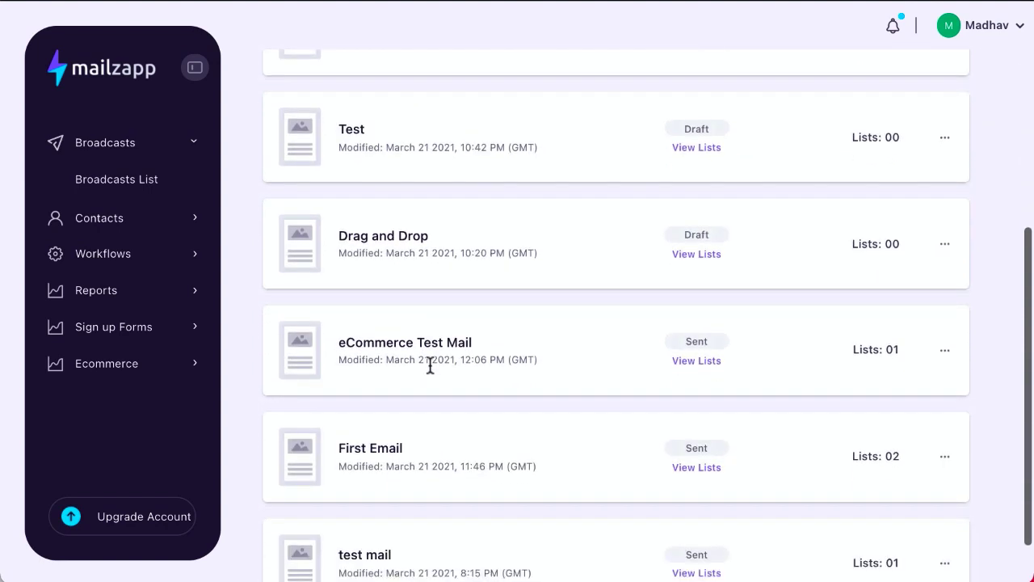
pyautogui.scroll(6, 428, 361)
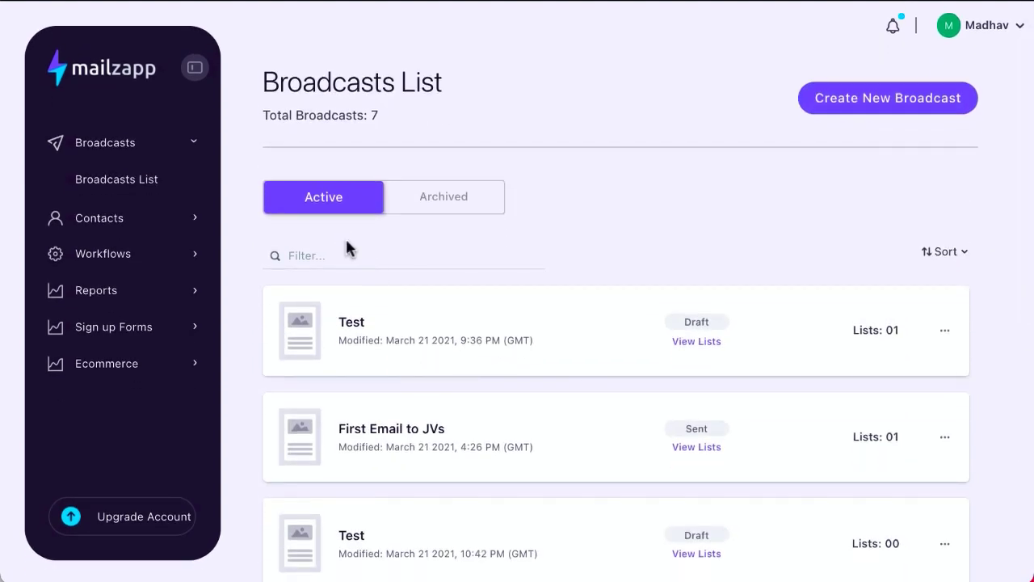
# Filter the active broadcasts by "first" and clear the filter again.
pyautogui.click(330, 256)
pyautogui.write('first')
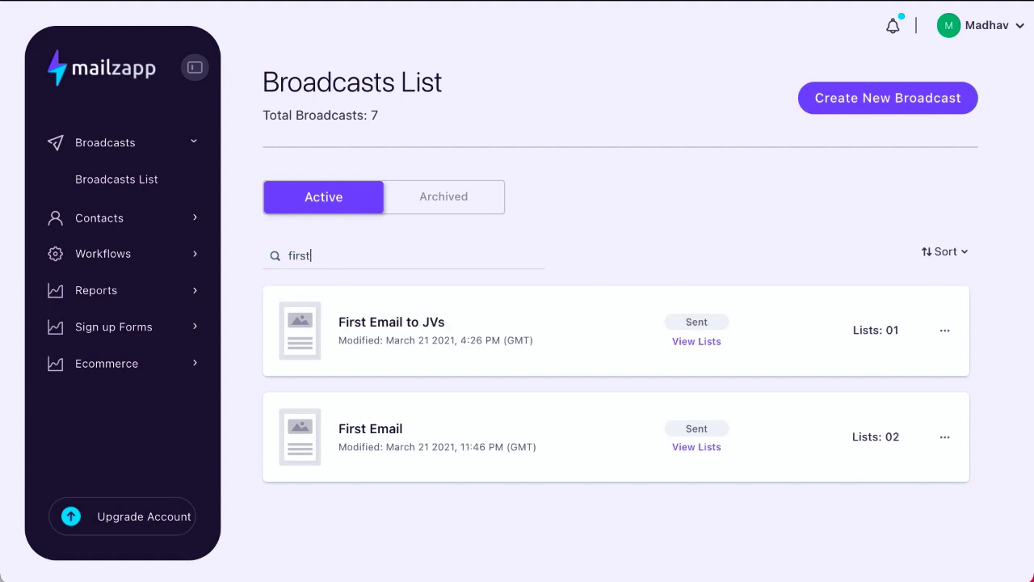
pyautogui.press('BackSpace')
pyautogui.press('BackSpace')
pyautogui.press('BackSpace')
pyautogui.press('BackSpace')
pyautogui.press('BackSpace')
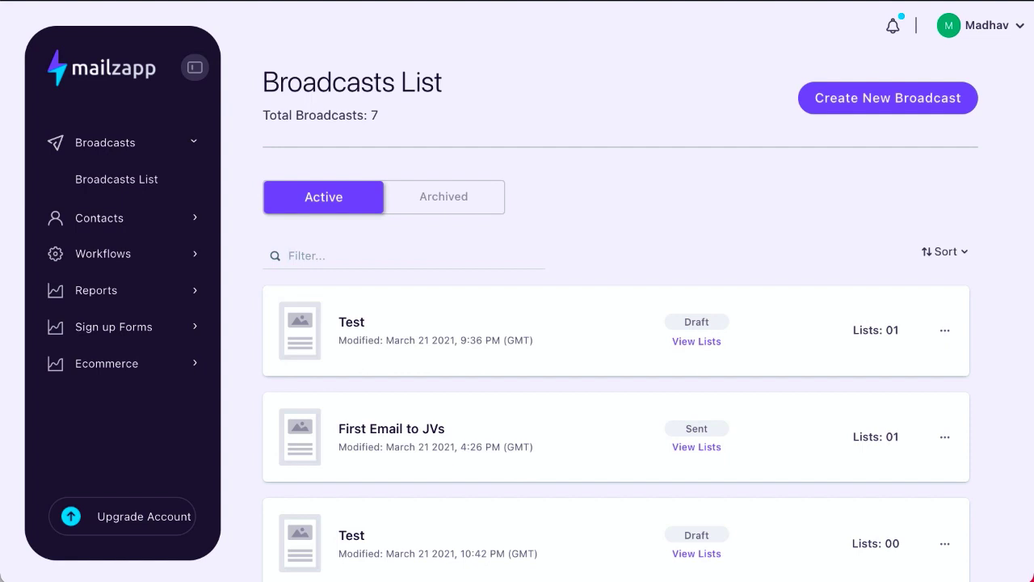
# Filter the active broadcasts by "email" and clear the filter again.
pyautogui.write('email')
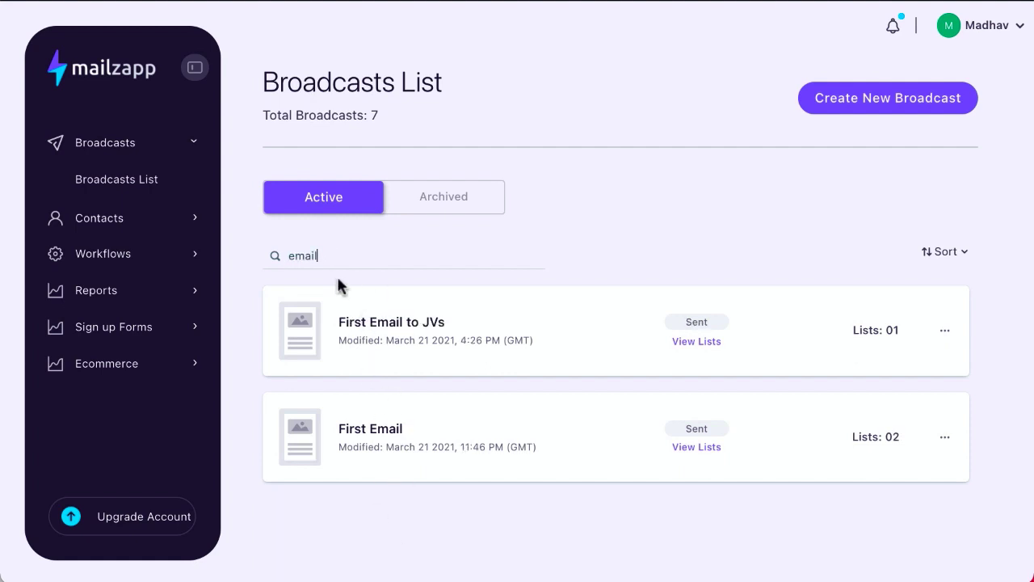
pyautogui.press('BackSpace')
pyautogui.press('BackSpace')
pyautogui.press('BackSpace')
pyautogui.press('BackSpace')
pyautogui.press('BackSpace')
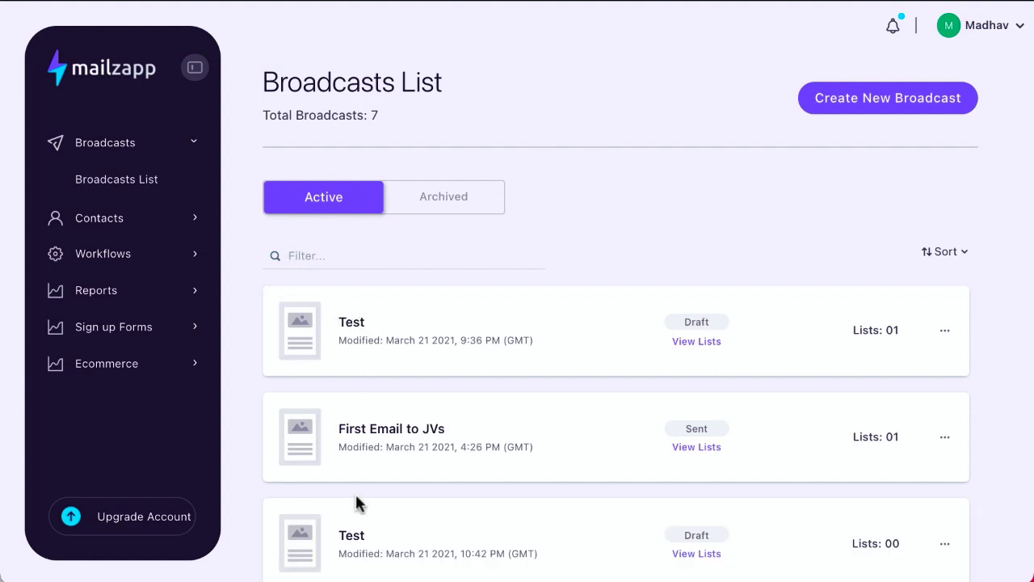
# View the archived broadcasts, and back among the active ones check the actions available for the first Test broadcast.
pyautogui.click(449, 205)
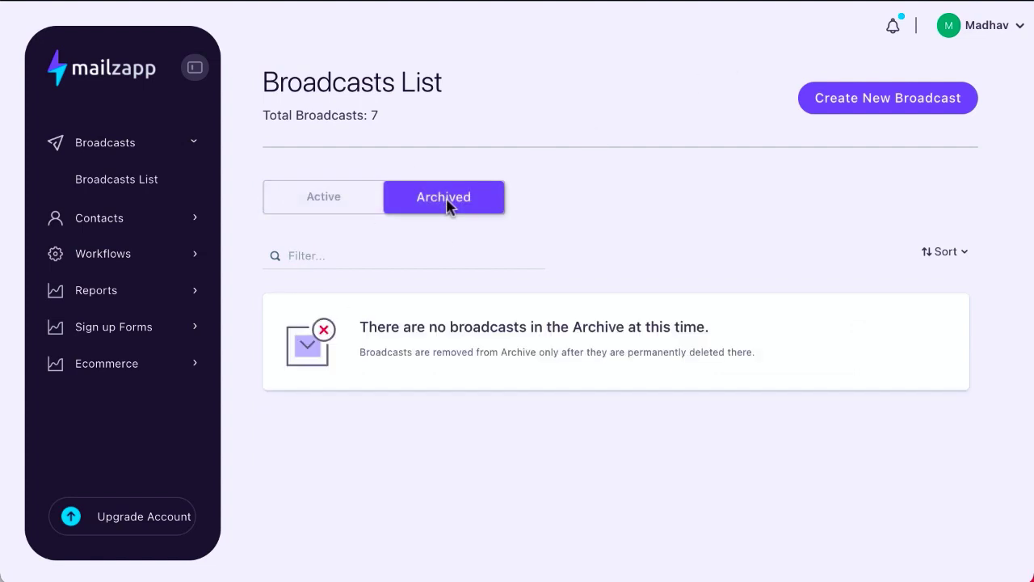
pyautogui.click(325, 208)
pyautogui.click(947, 331)
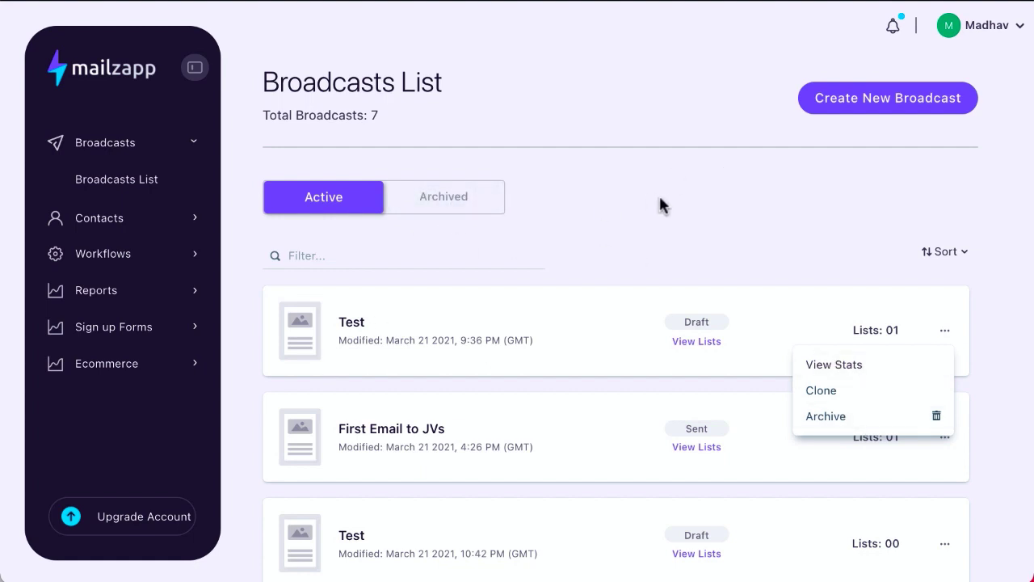
pyautogui.click(820, 204)
# Create a new broadcast named Demo using the HTML Editor.
pyautogui.click(876, 113)
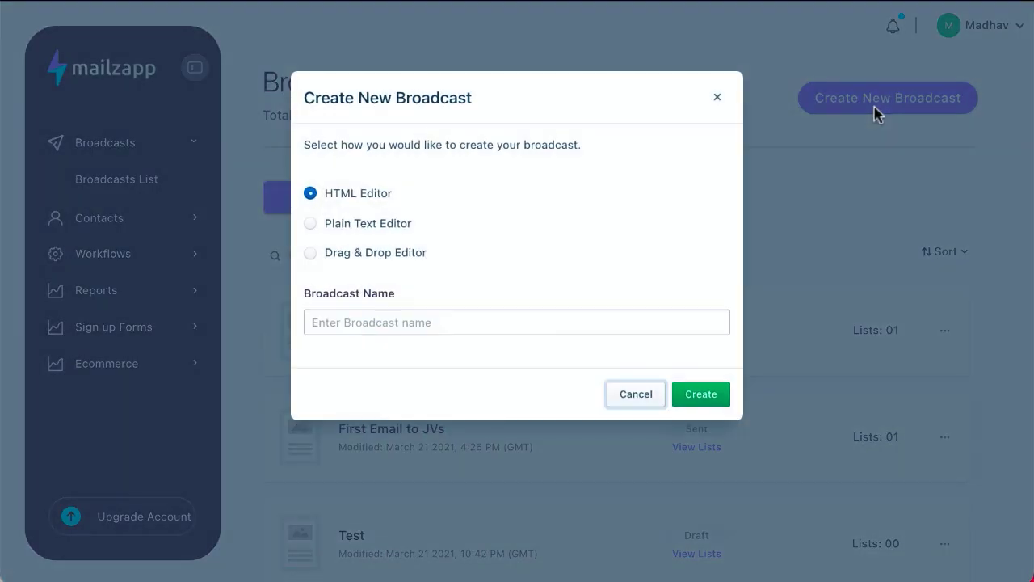
pyautogui.write('Demo')
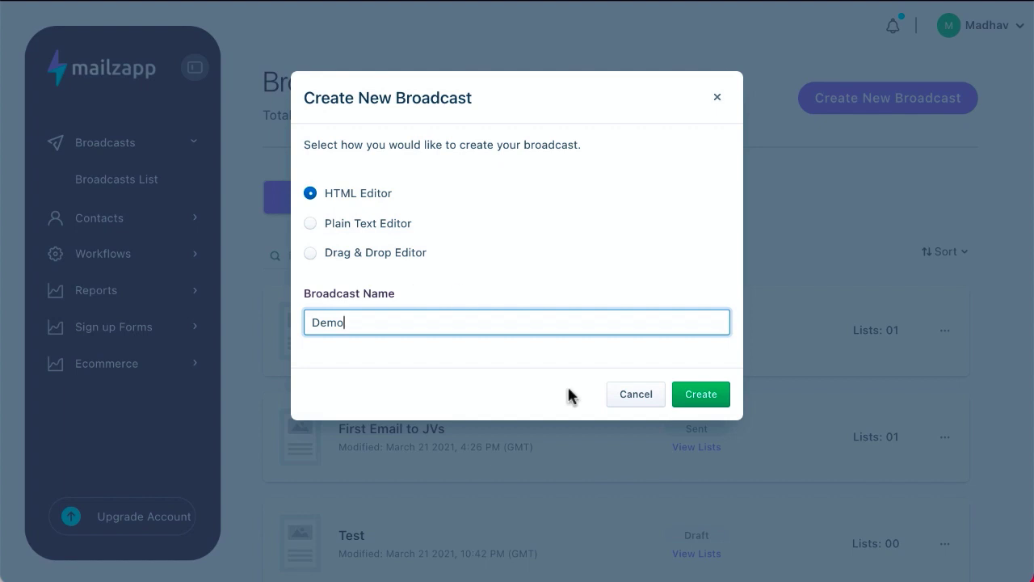
pyautogui.click(702, 394)
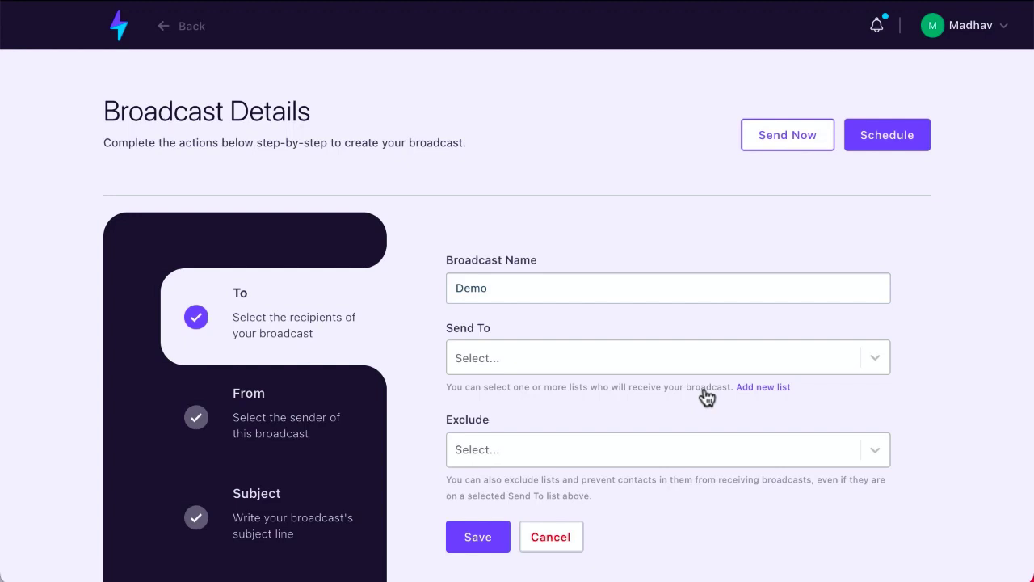
# Review the broadcast setup stages and choose the Test list as the recipients of the Demo broadcast.
pyautogui.scroll(-3, 707, 396)
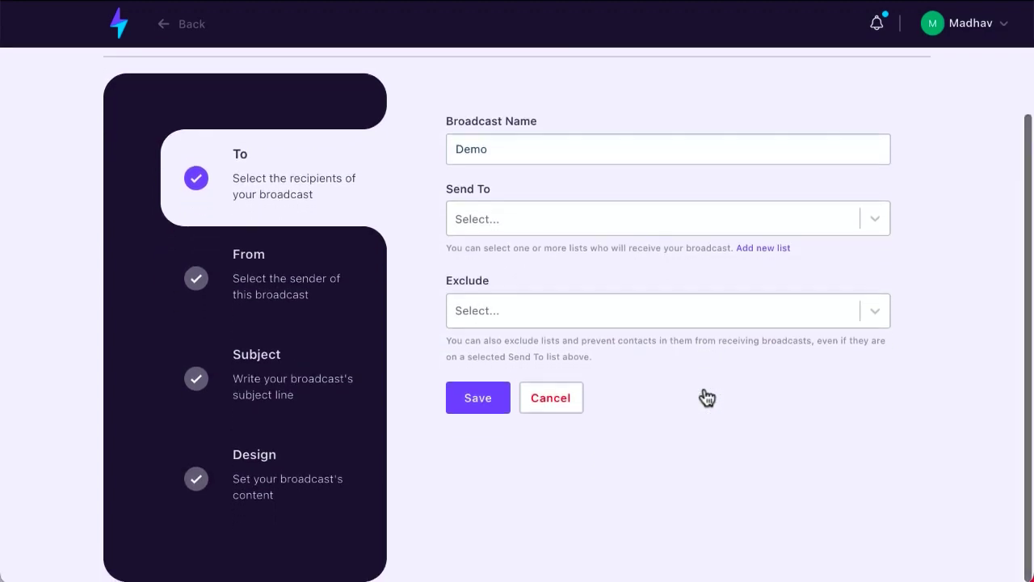
pyautogui.scroll(2, 707, 396)
pyautogui.scroll(-2, 707, 396)
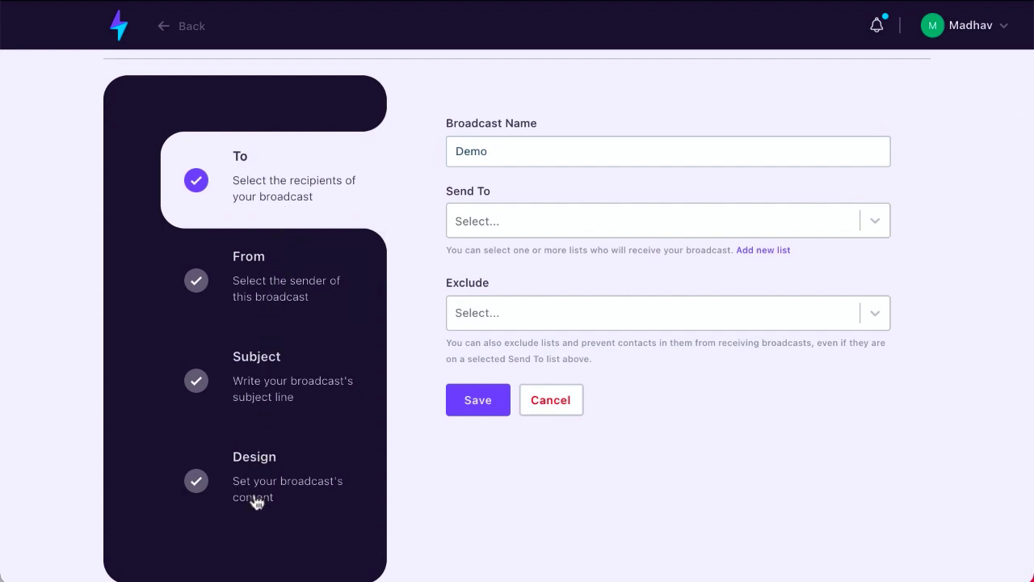
pyautogui.click(485, 222)
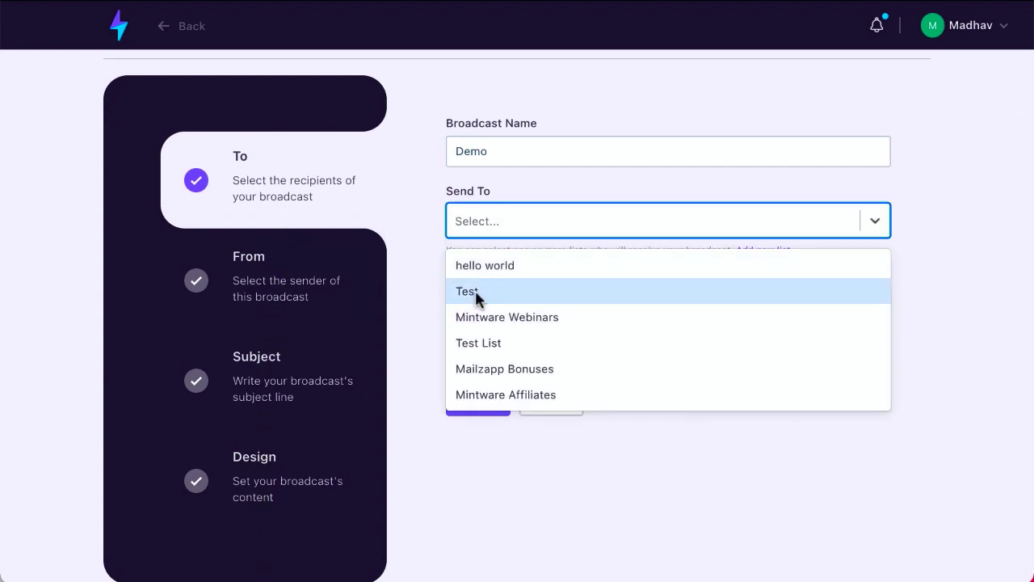
pyautogui.click(475, 291)
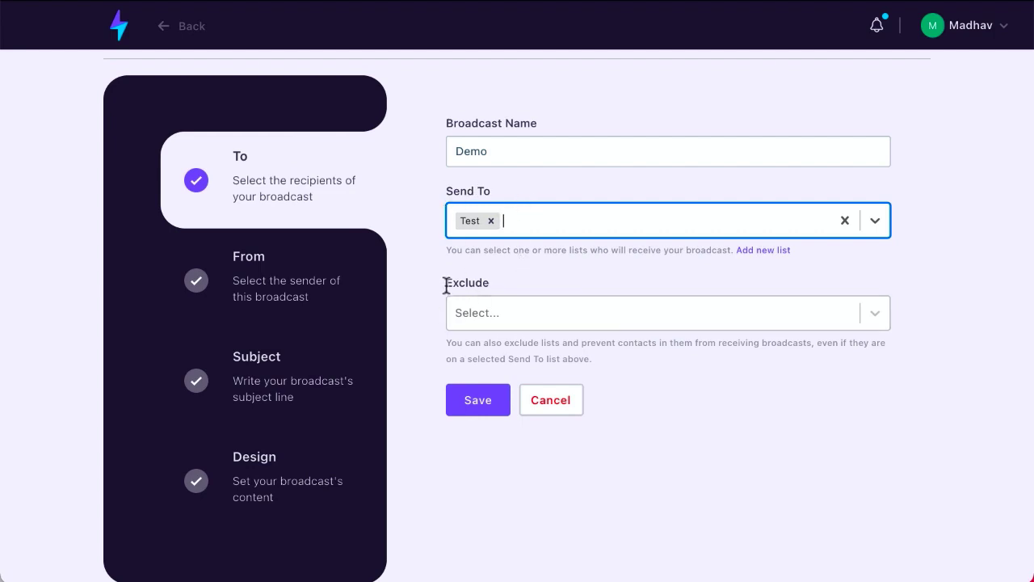
# Exclude the Mintware Affiliates list from the broadcast and save the recipient settings.
pyautogui.click(488, 313)
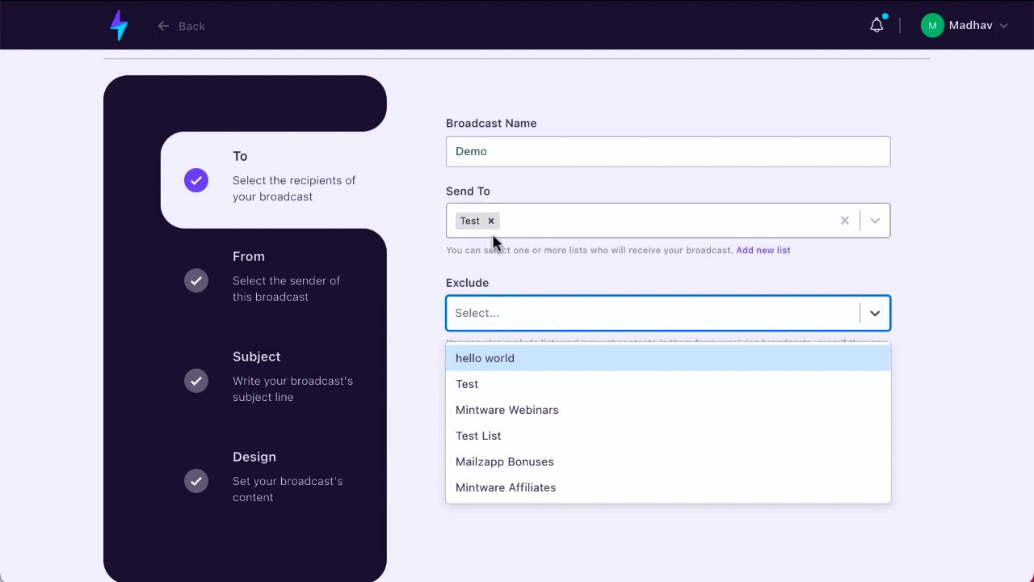
pyautogui.click(493, 487)
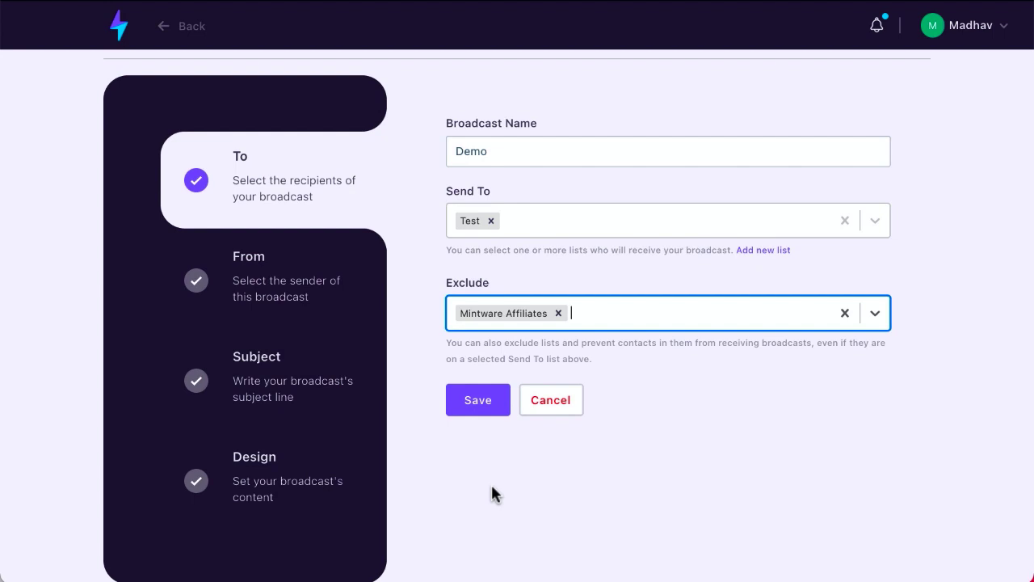
pyautogui.click(477, 412)
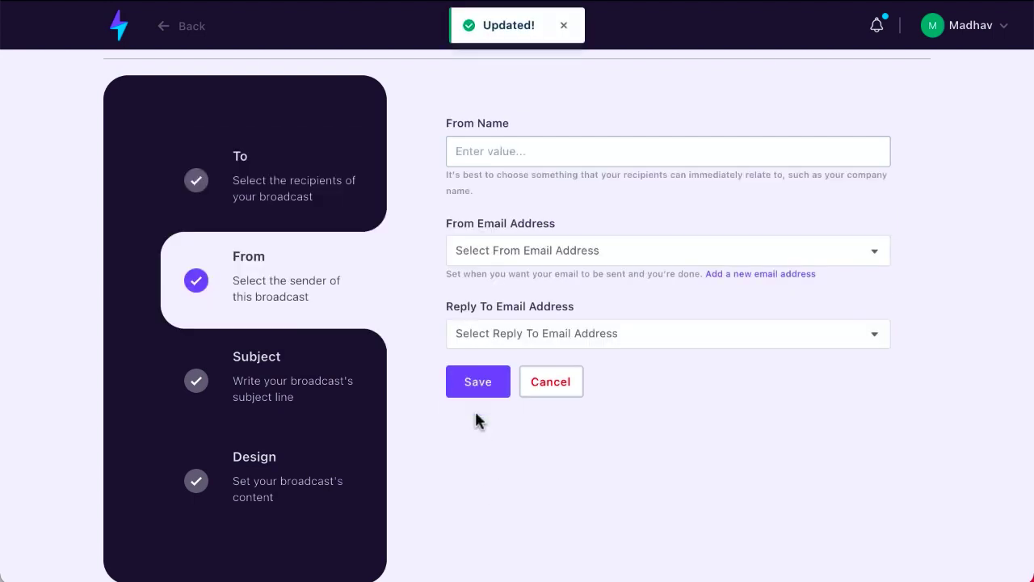
# Set the broadcast's From Name to "Mintware Platform".
pyautogui.click(494, 153)
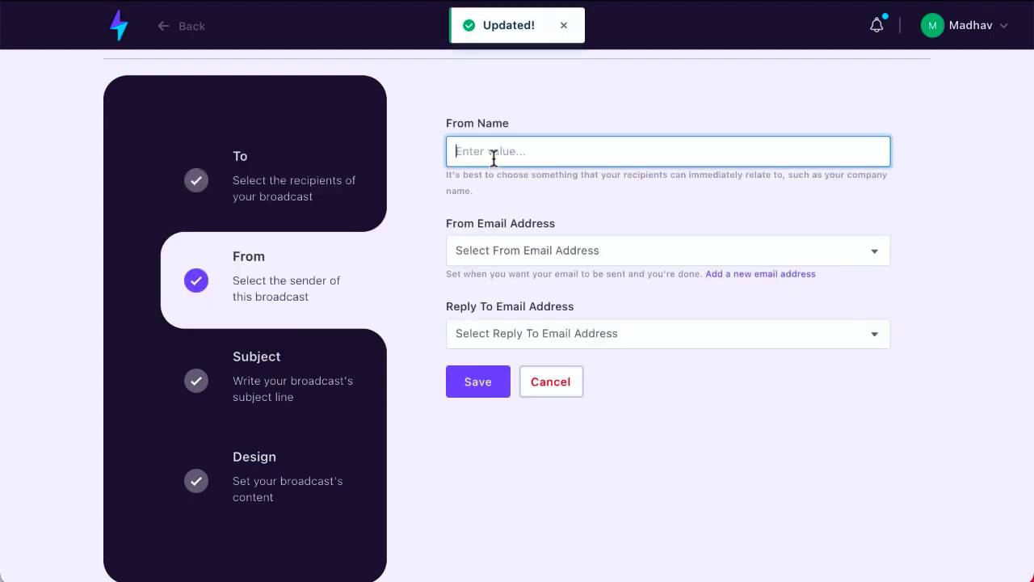
pyautogui.click(488, 202)
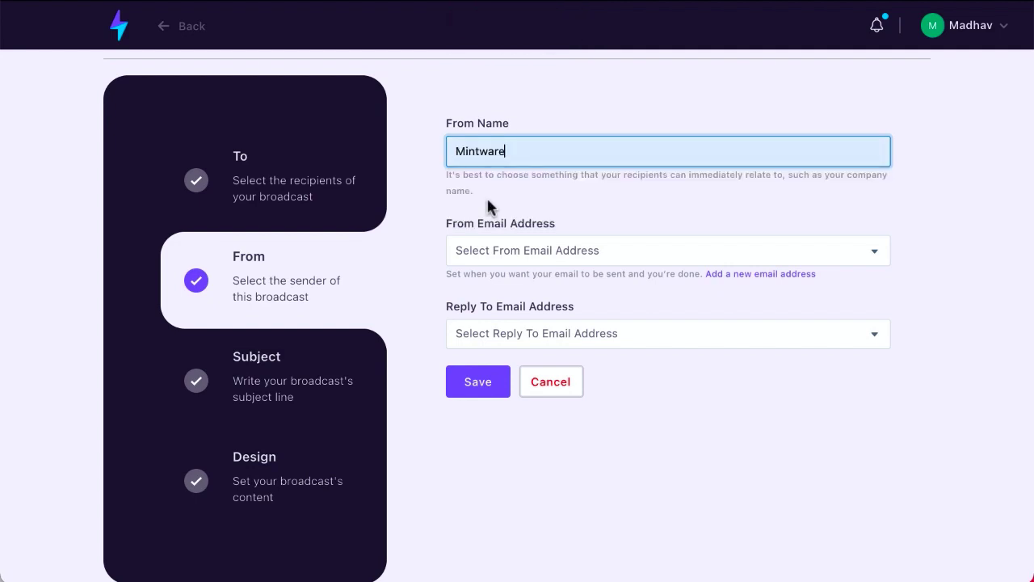
pyautogui.write('P')
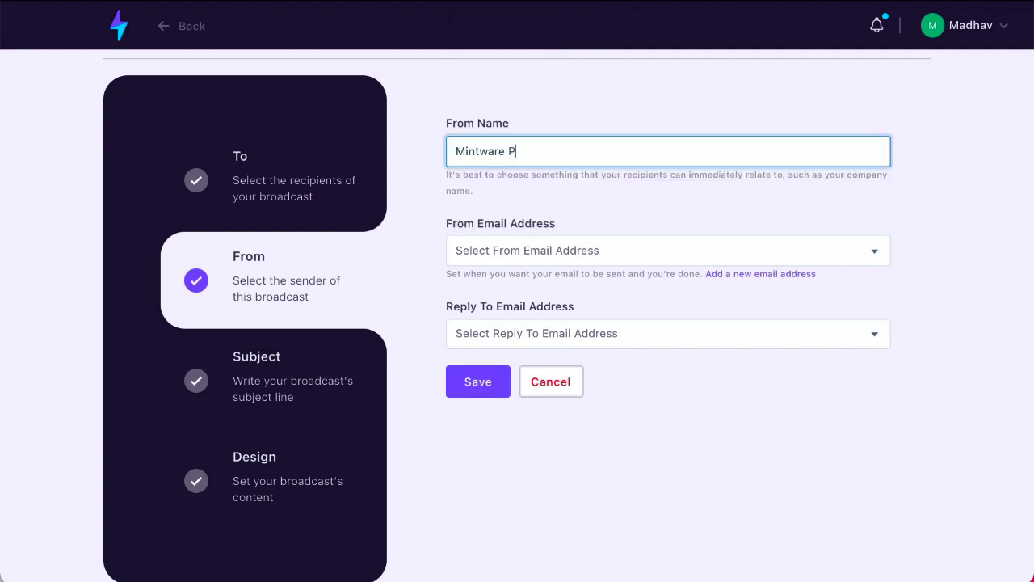
pyautogui.write('latform')
pyautogui.click(430, 261)
# Select the sender's e-mail as both the From and Reply To address, and save the sender settings.
pyautogui.click(495, 257)
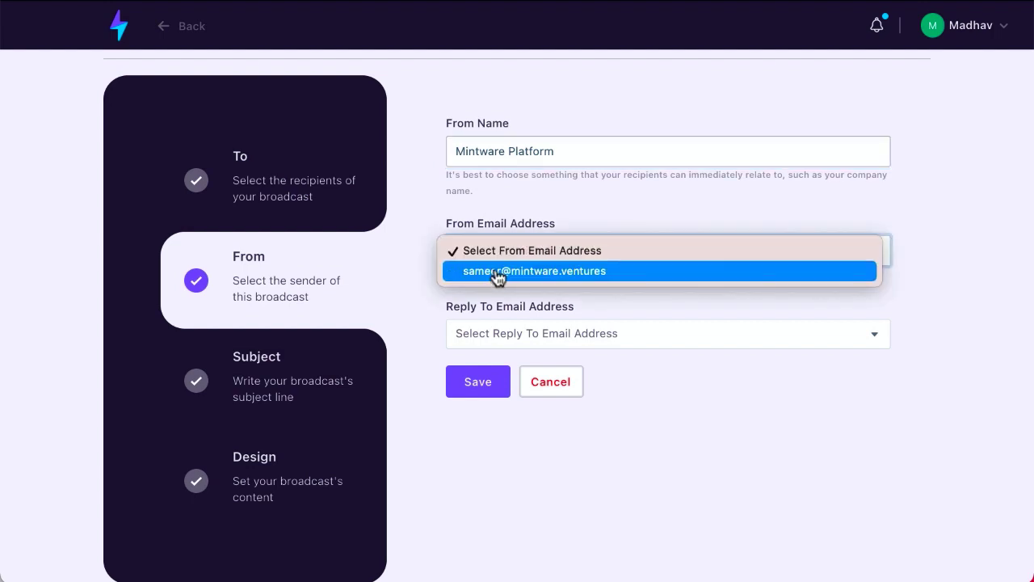
pyautogui.click(496, 277)
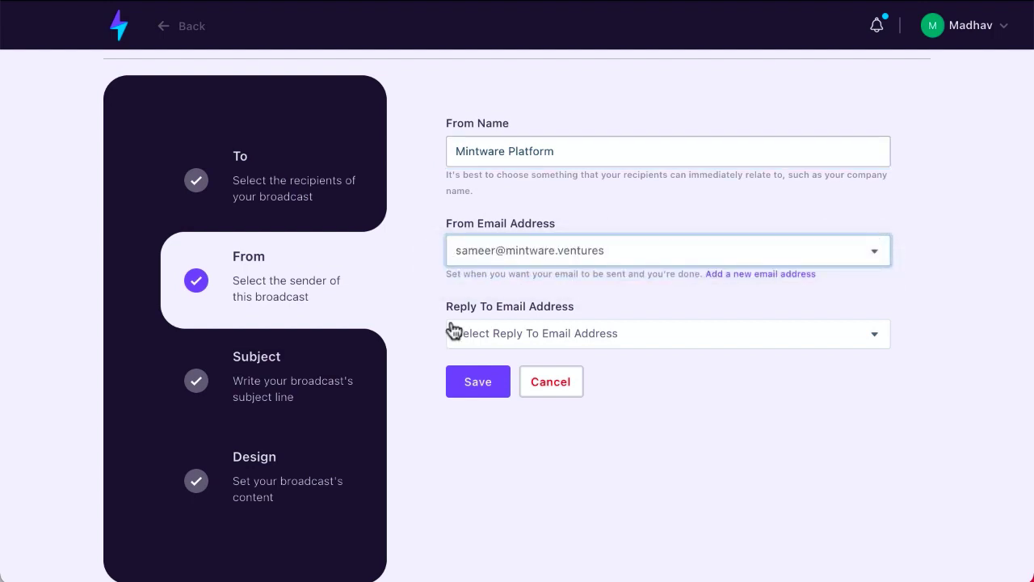
pyautogui.click(499, 335)
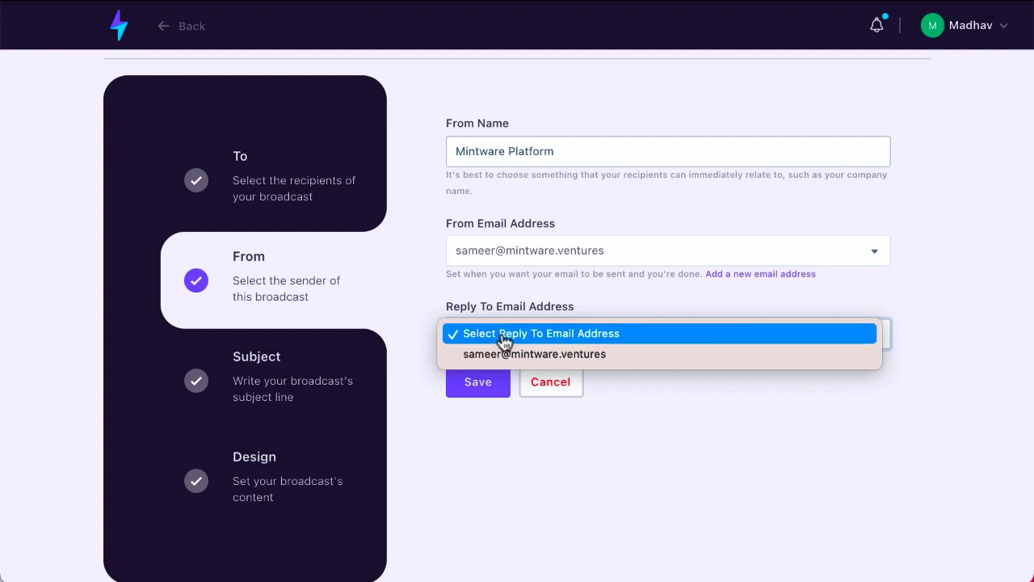
pyautogui.click(500, 361)
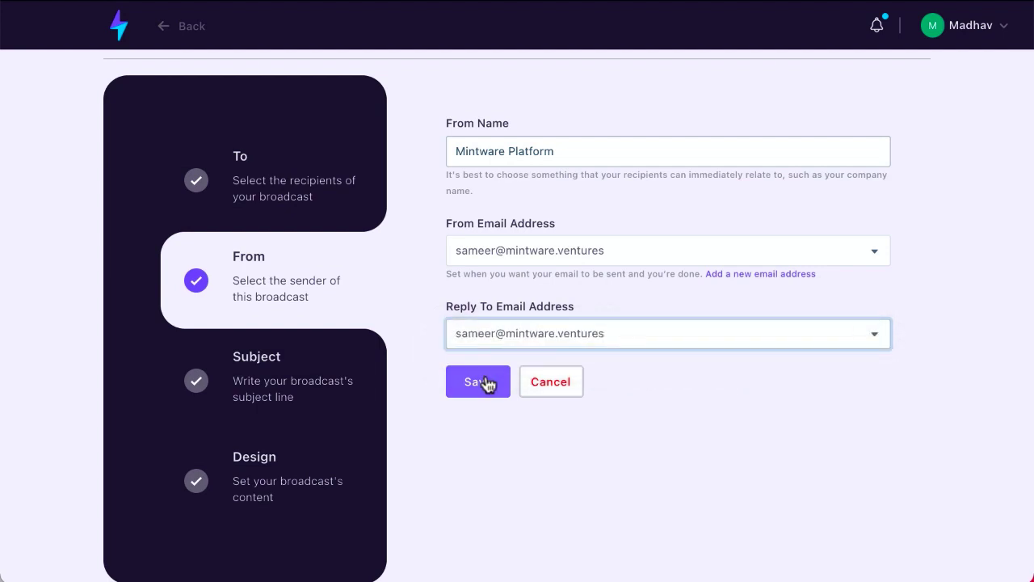
pyautogui.click(485, 380)
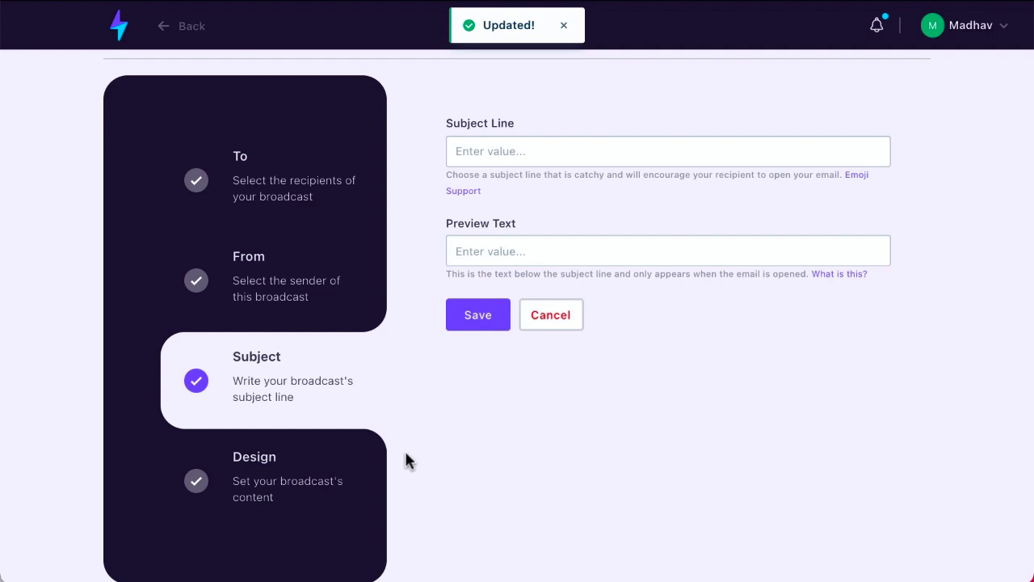
# Set the broadcast's subject line to "This is the most awesome subject line".
pyautogui.click(475, 161)
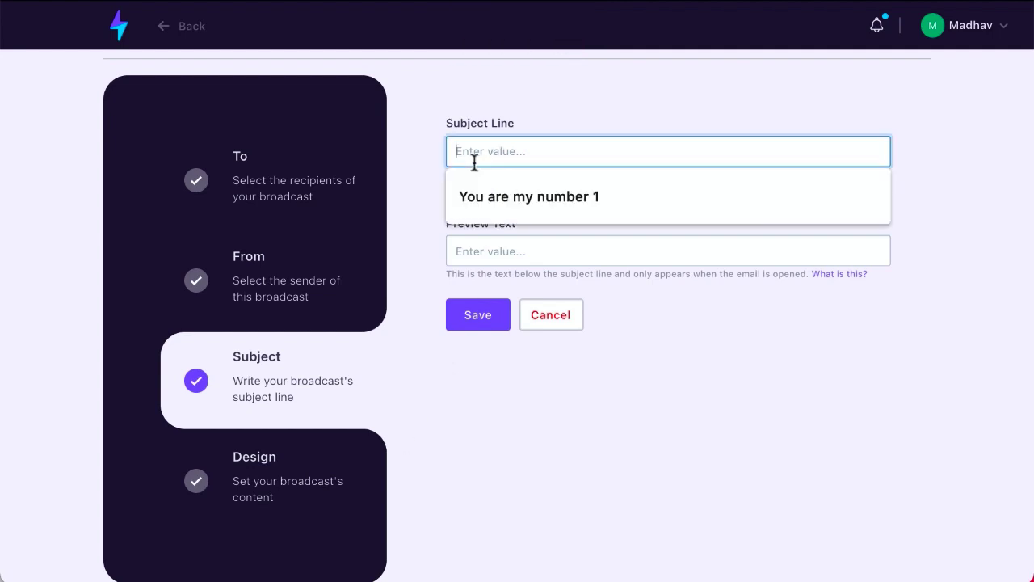
pyautogui.write('T')
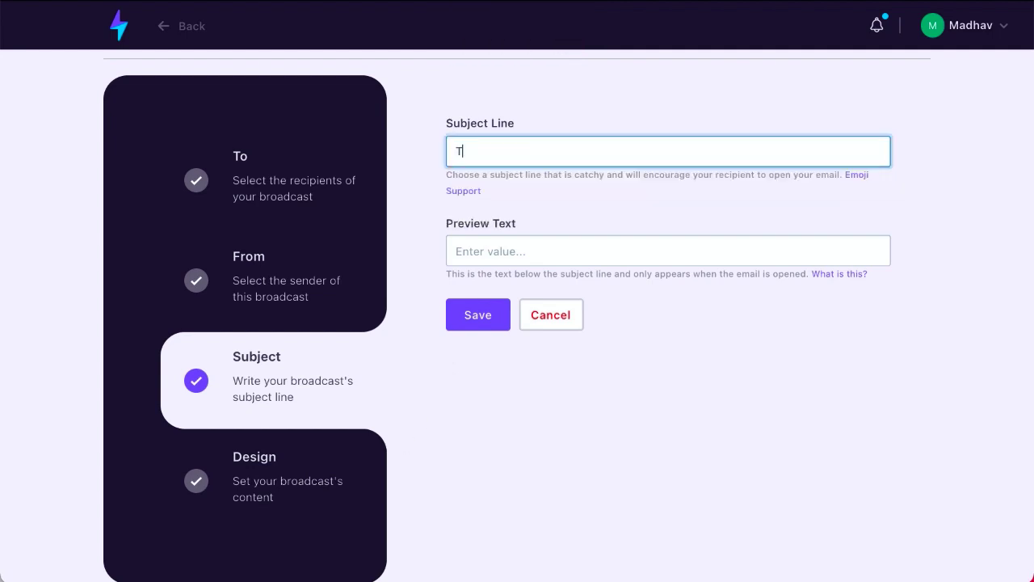
pyautogui.write('his is the most awesome subj')
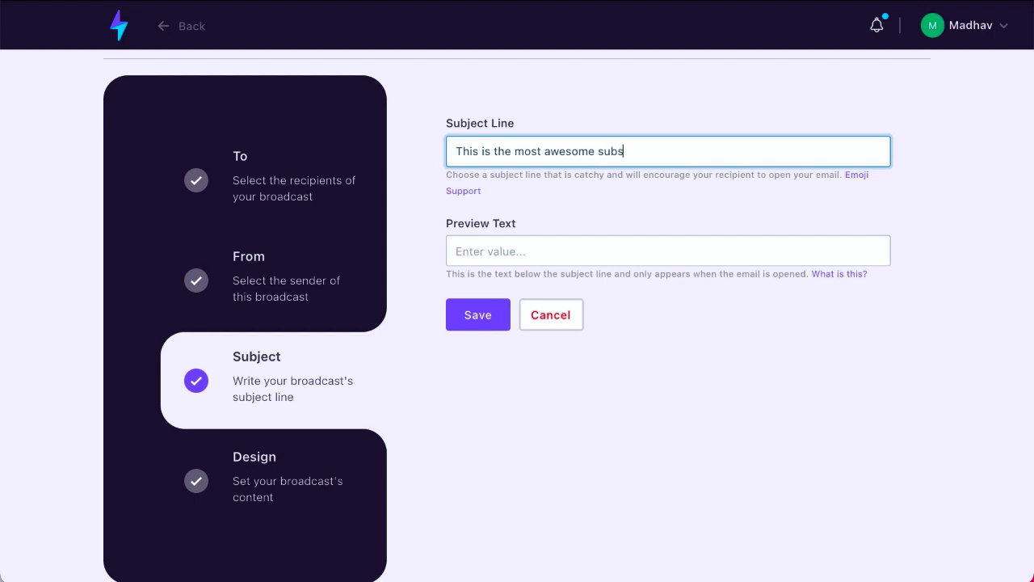
pyautogui.press('BackSpace')
pyautogui.write('ject line')
# Try "This is a preview text" as the broadcast's preview text and clear the field again.
pyautogui.click(533, 251)
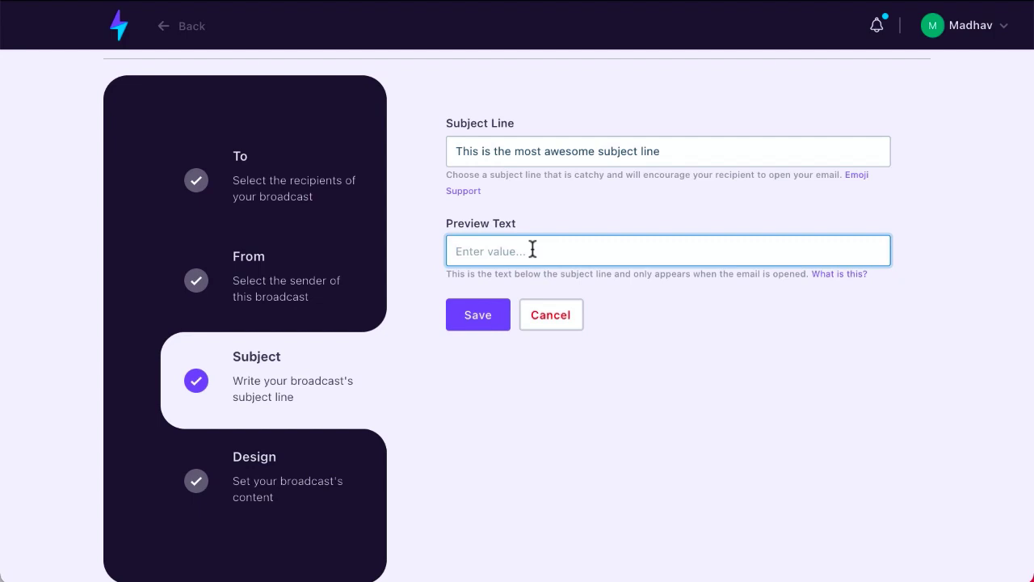
pyautogui.write('This is a preview text')
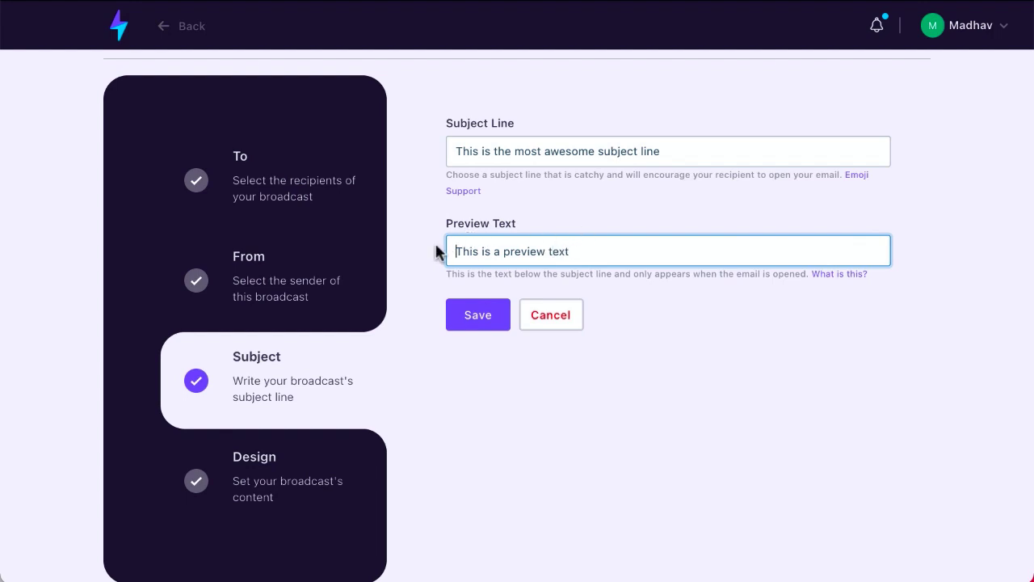
pyautogui.tripleClick(620, 252)
pyautogui.press('BackSpace')
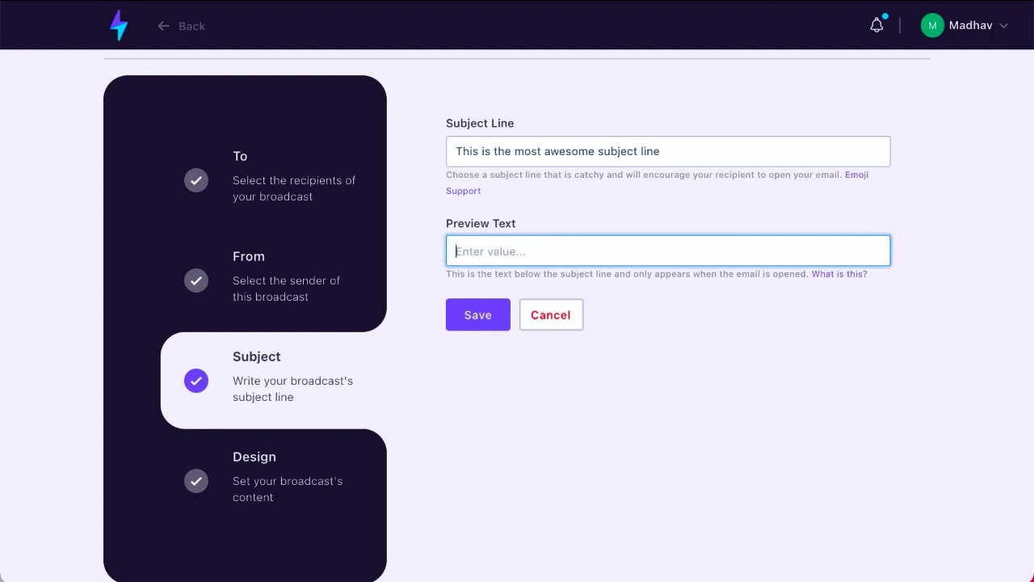
# Save the subject settings and enable the webpage version link in the email's design settings.
pyautogui.click(499, 320)
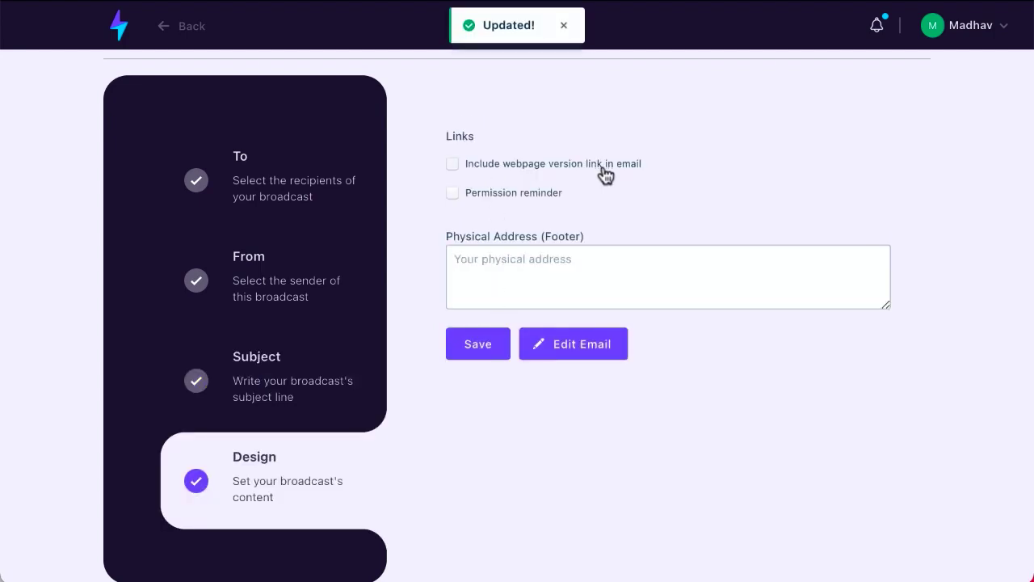
pyautogui.click(456, 173)
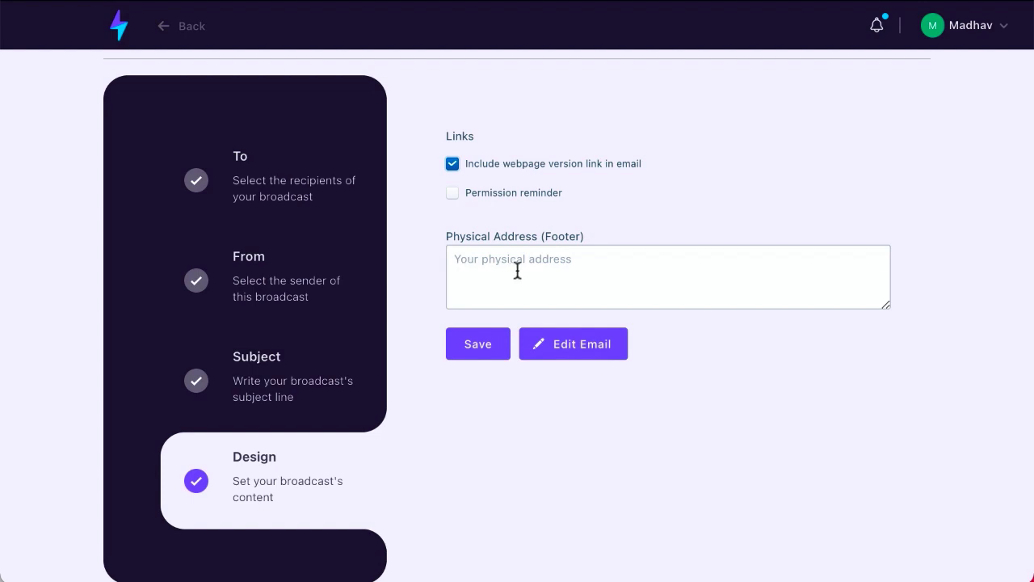
pyautogui.click(482, 352)
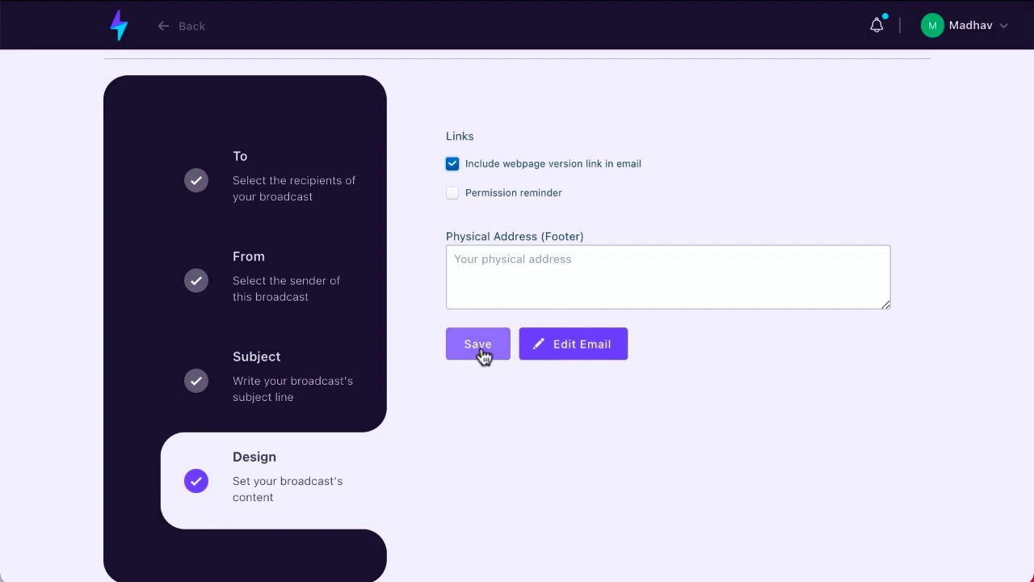
# Set the physical address footer to "This is my physical address" and save the design settings.
pyautogui.click(478, 279)
pyautogui.write('This')
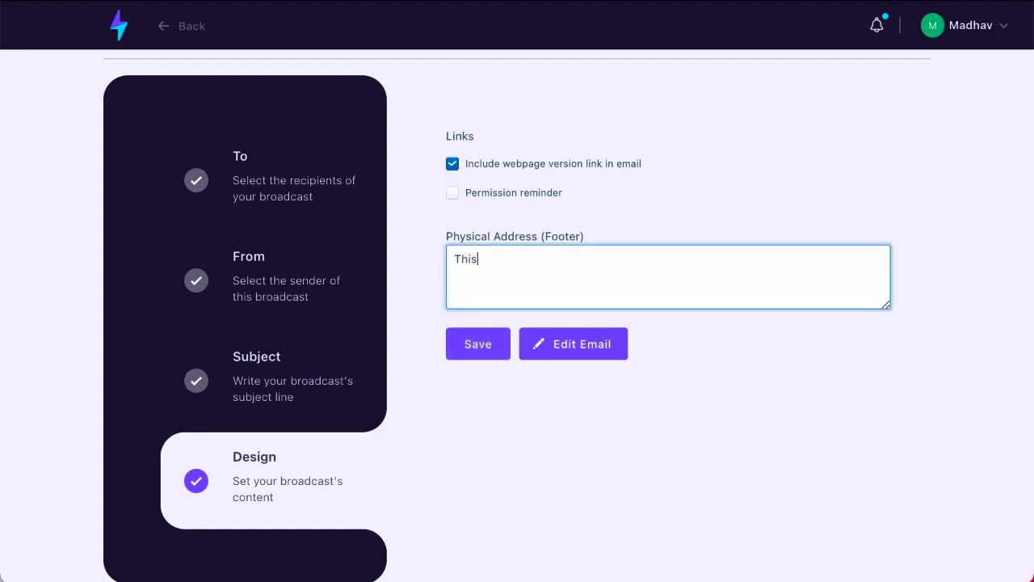
pyautogui.write(' is my physical address')
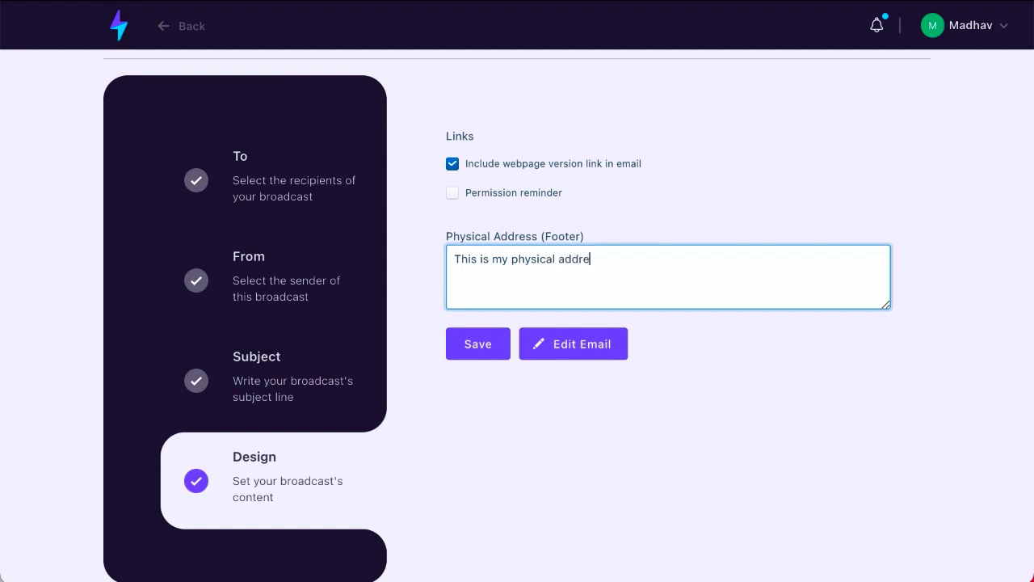
pyautogui.click(470, 358)
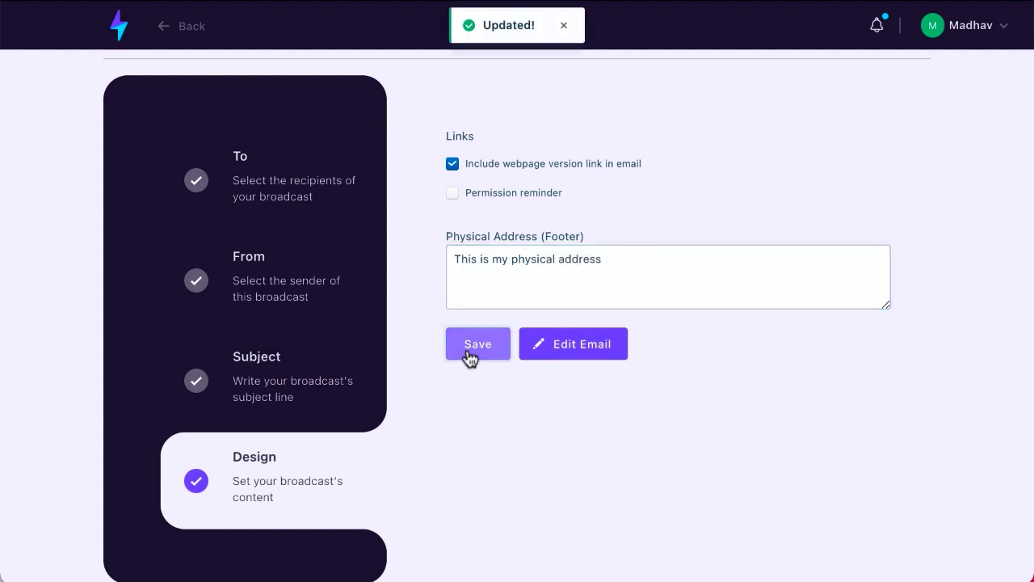
# Open the Demo email for editing and write "This is my email text" as its body.
pyautogui.click(564, 360)
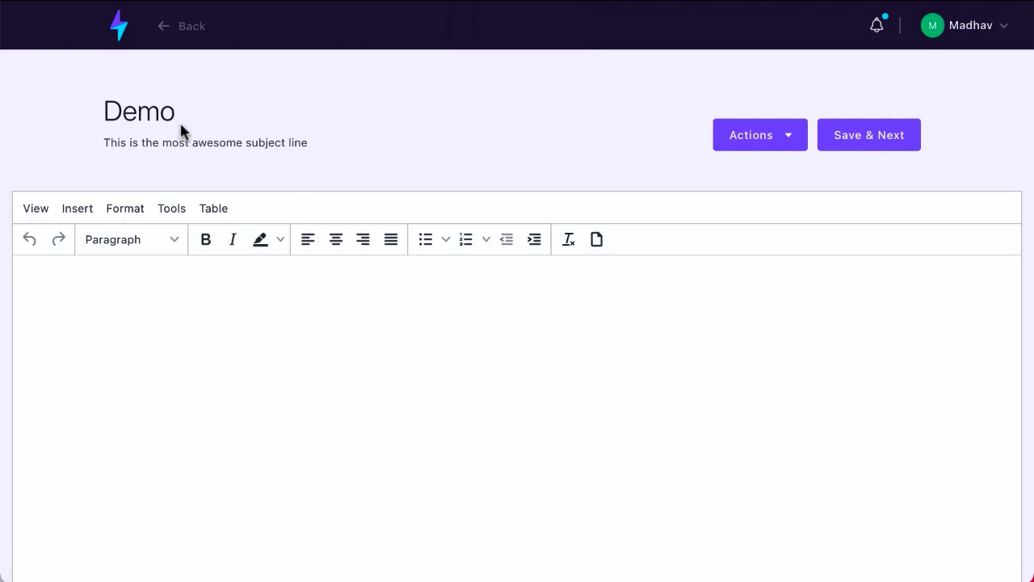
pyautogui.moveTo(105, 111); pyautogui.dragTo(180, 119)
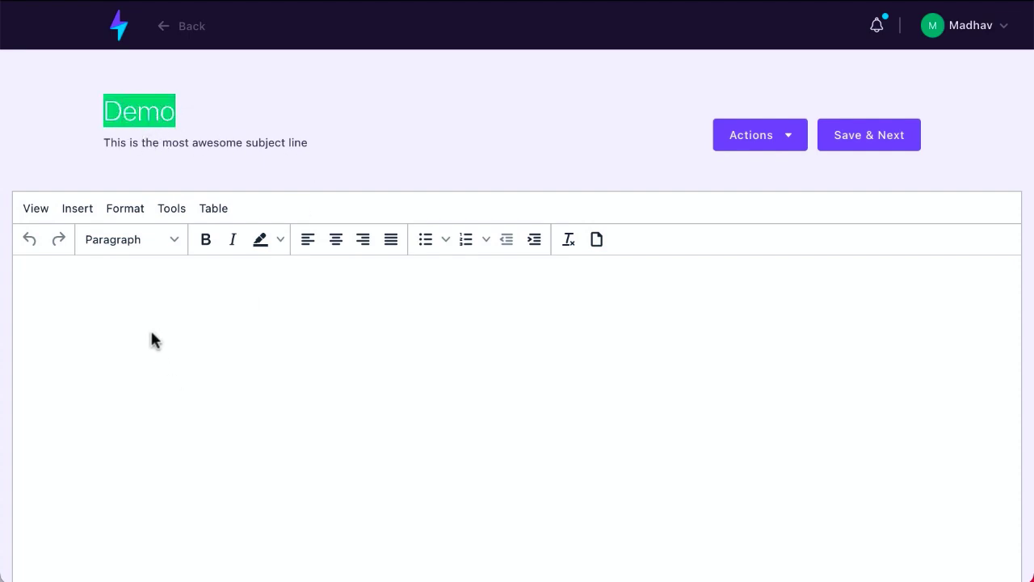
pyautogui.write('This is y')
pyautogui.write('our')
pyautogui.press('BackSpace')
pyautogui.press('BackSpace')
pyautogui.press('BackSpace')
pyautogui.press('BackSpace')
pyautogui.press('BackSpace')
pyautogui.write('my eamil')
pyautogui.press('BackSpace')
pyautogui.press('BackSpace')
pyautogui.press('BackSpace')
pyautogui.press('BackSpace')
pyautogui.write('mail tex')
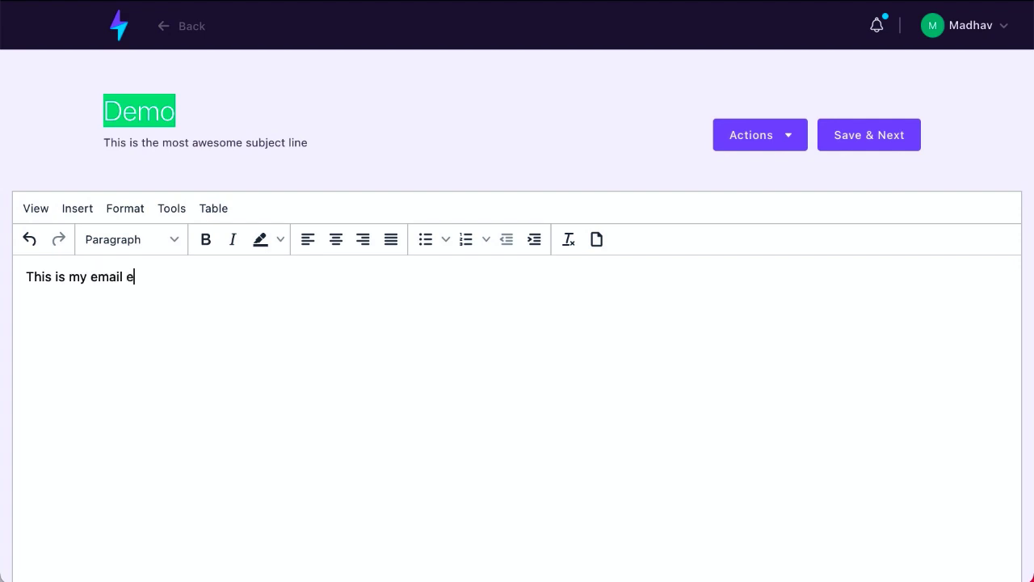
pyautogui.press('BackSpace')
pyautogui.press('BackSpace')
pyautogui.write('text')
pyautogui.scroll(-5, 577, 404)
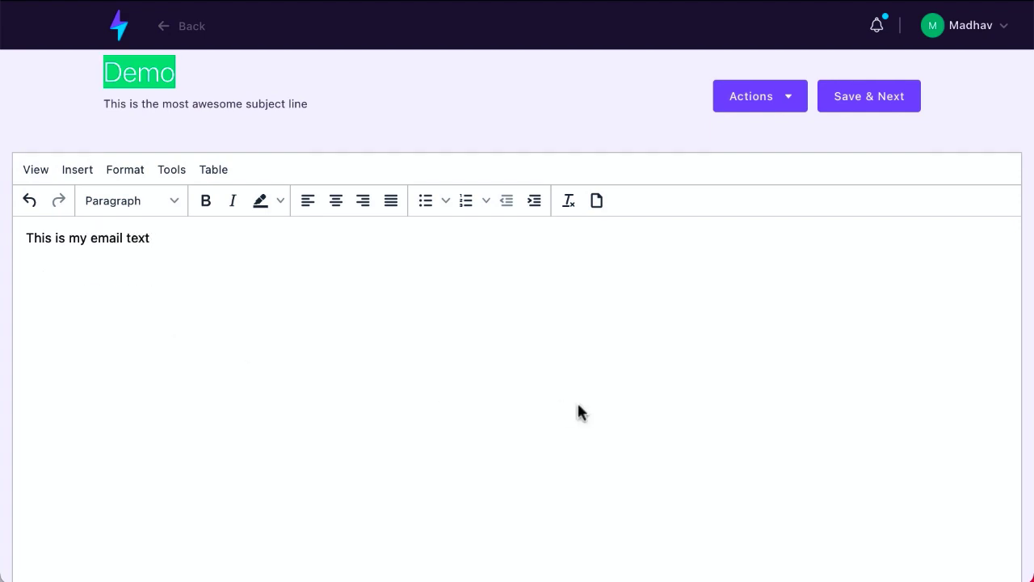
pyautogui.scroll(5, 577, 404)
# Review the products that can be embedded in the email and leave without inserting one.
pyautogui.click(778, 142)
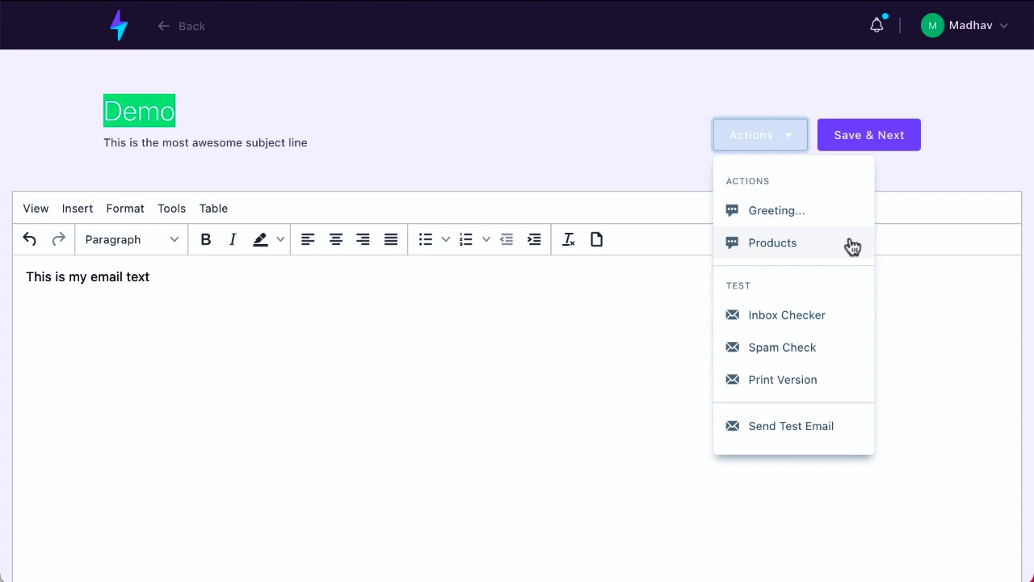
pyautogui.click(852, 244)
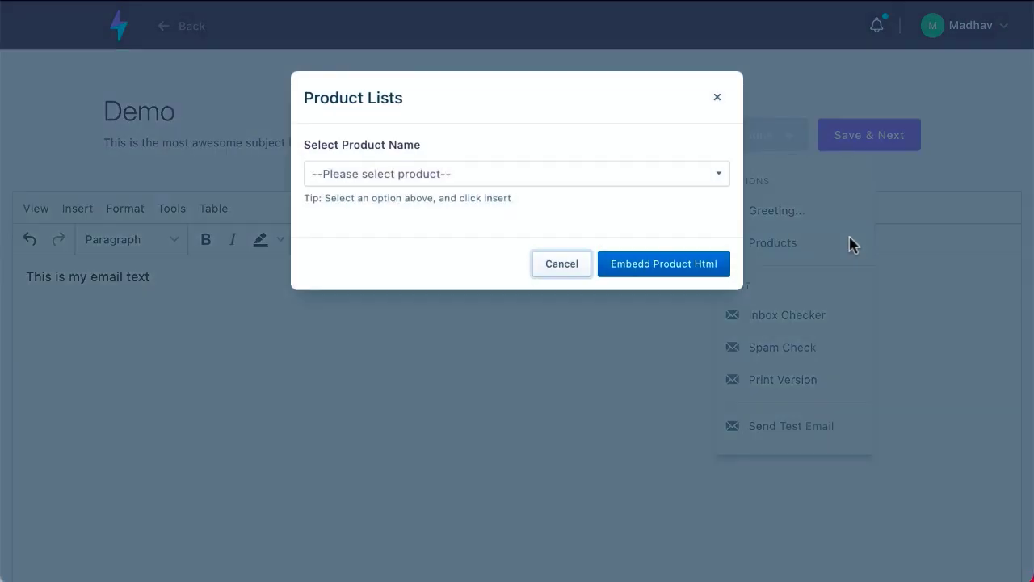
pyautogui.click(718, 181)
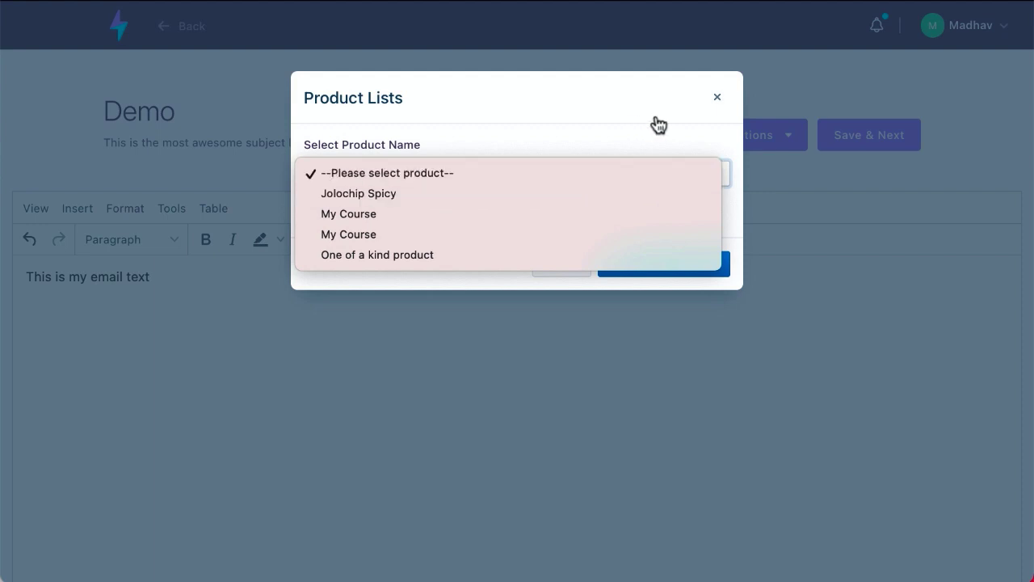
pyautogui.click(681, 127)
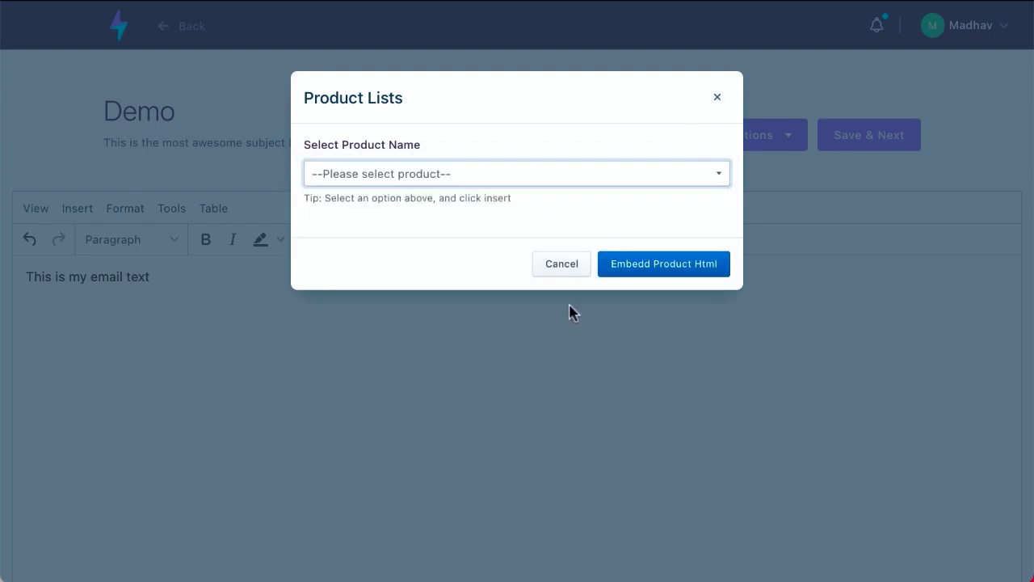
pyautogui.click(576, 263)
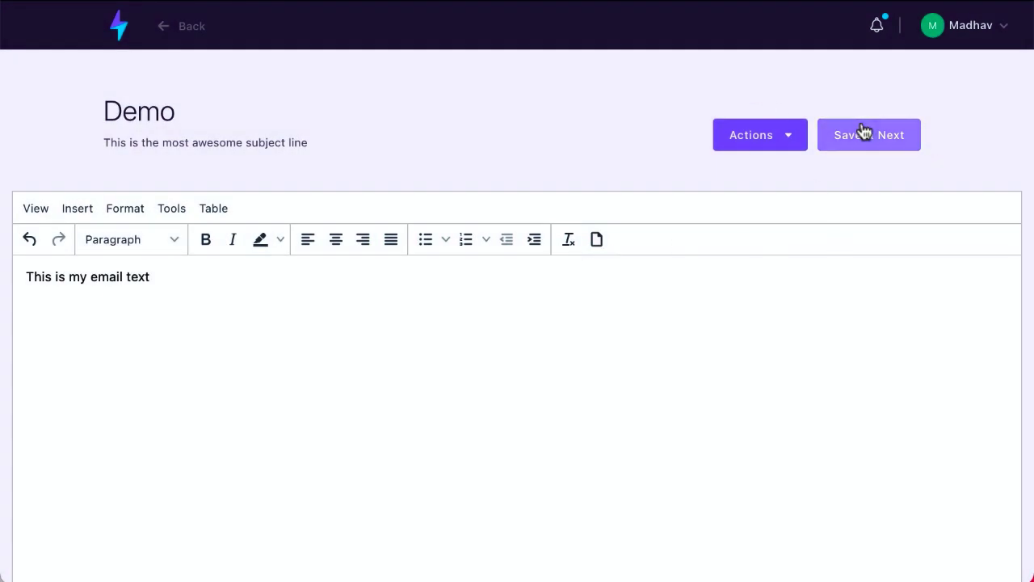
# Save the email content and continue to the broadcast details.
pyautogui.click(865, 131)
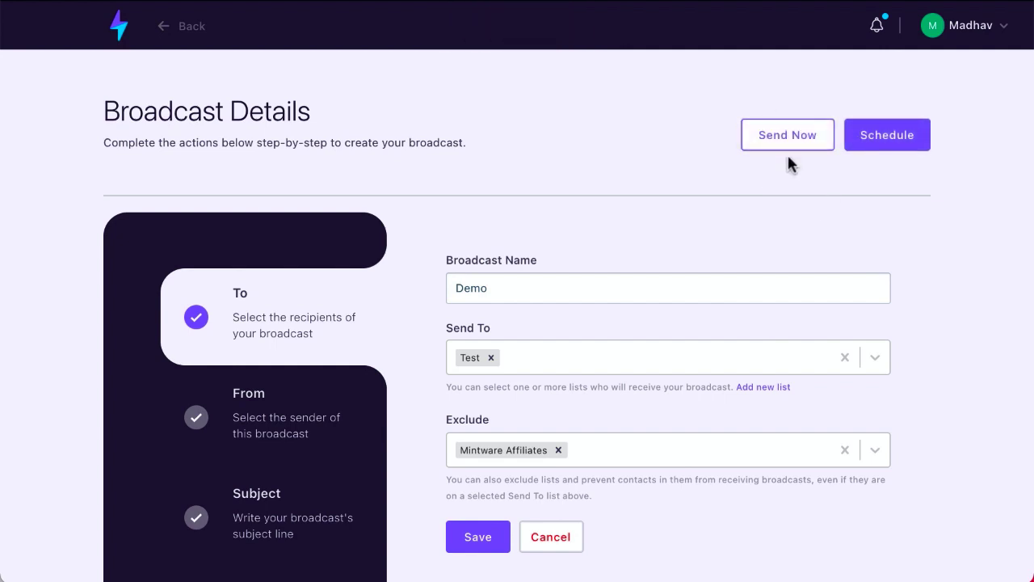
# Try scheduling the broadcast with the (UTC-05:00) Eastern Time (US & Canada) timezone and cancel the scheduling.
pyautogui.click(919, 133)
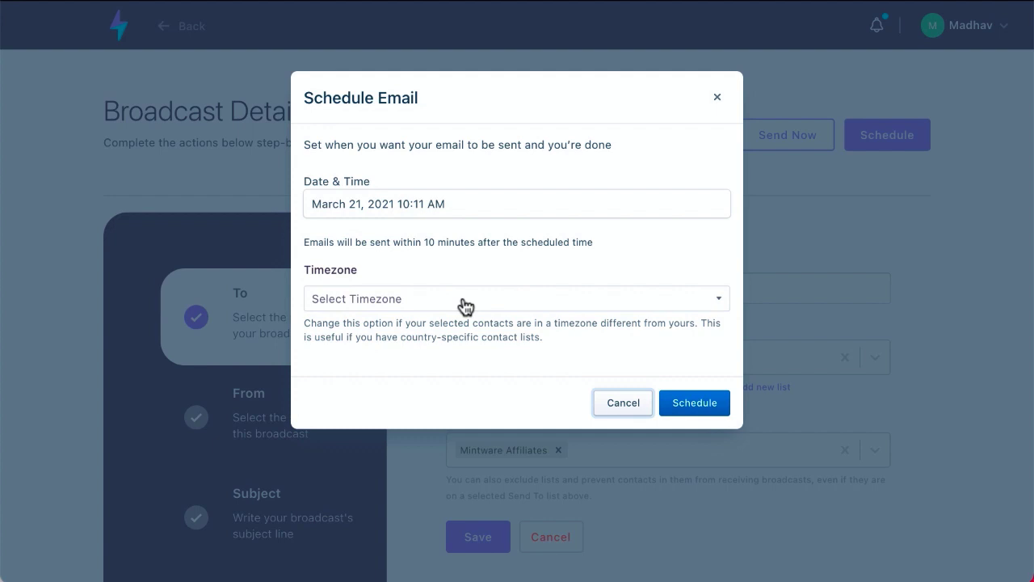
pyautogui.click(395, 307)
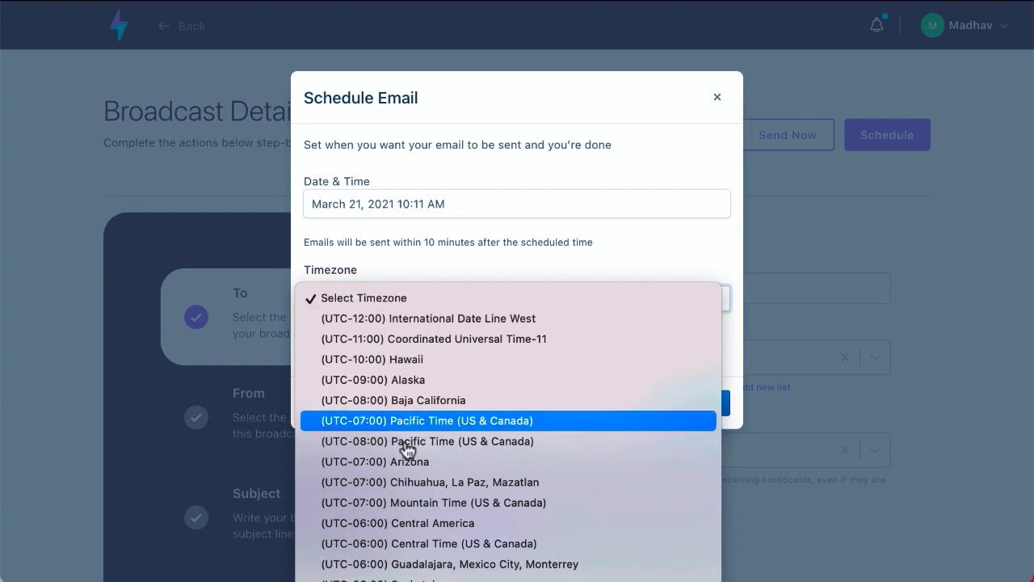
pyautogui.click(430, 580)
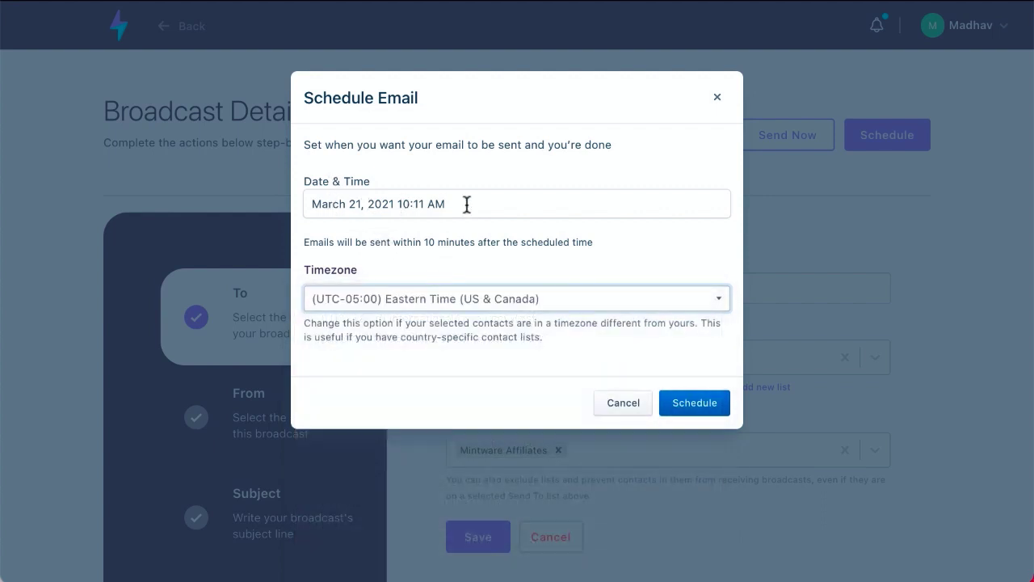
pyautogui.click(618, 404)
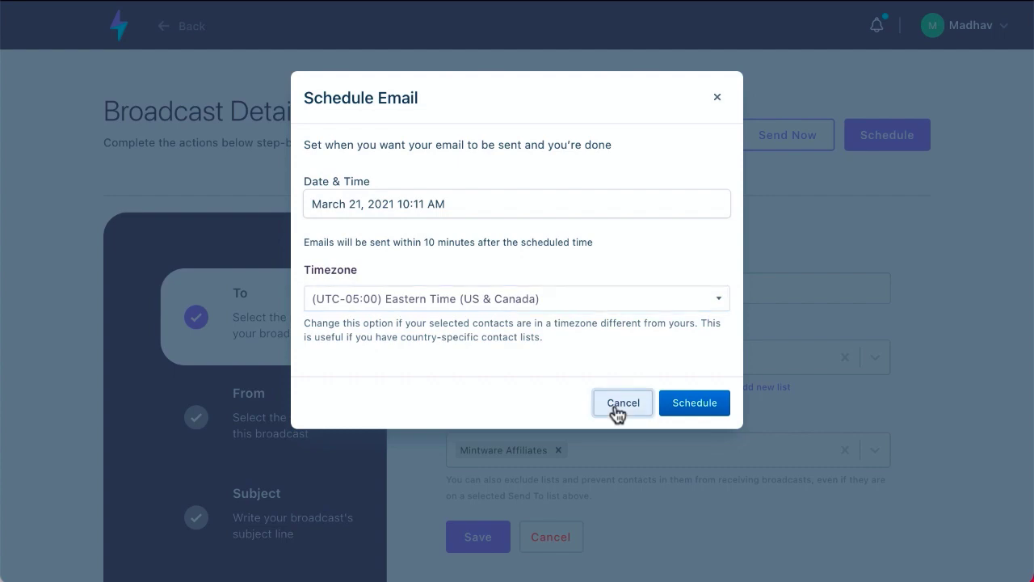
# Save the Demo broadcast's recipient settings again and return to the broadcasts list.
pyautogui.scroll(-3, 449, 317)
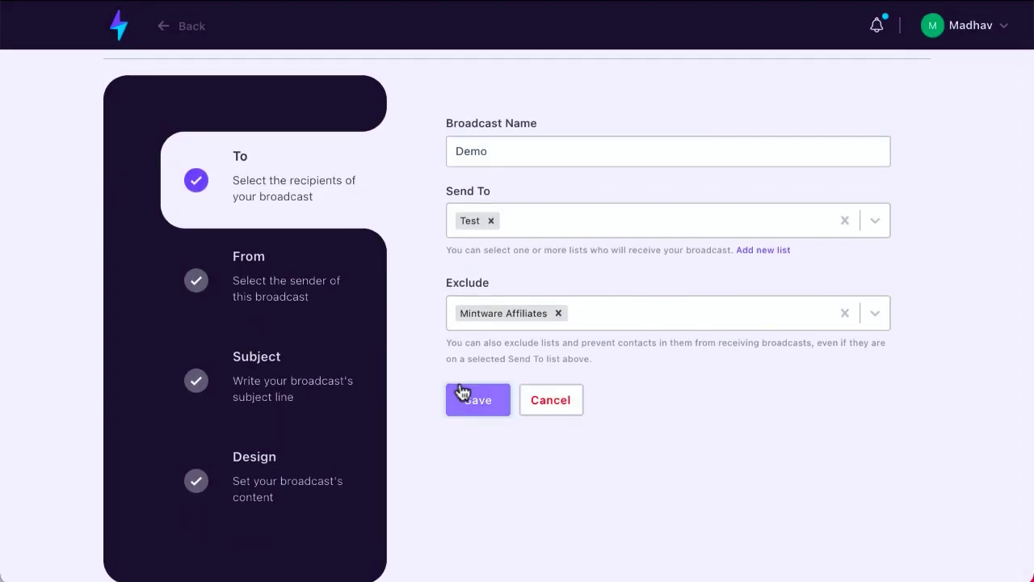
pyautogui.click(463, 393)
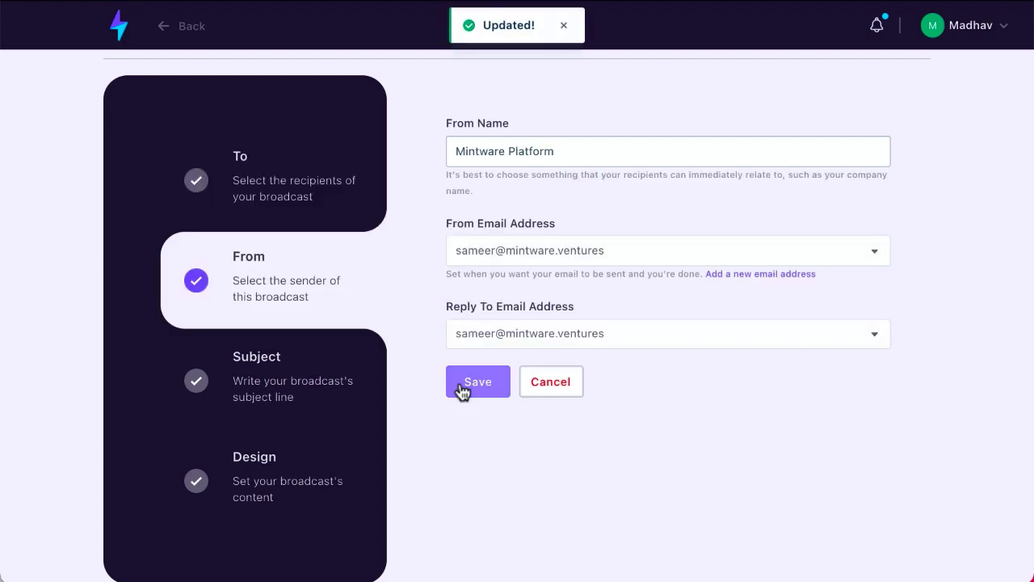
pyautogui.scroll(3, 462, 392)
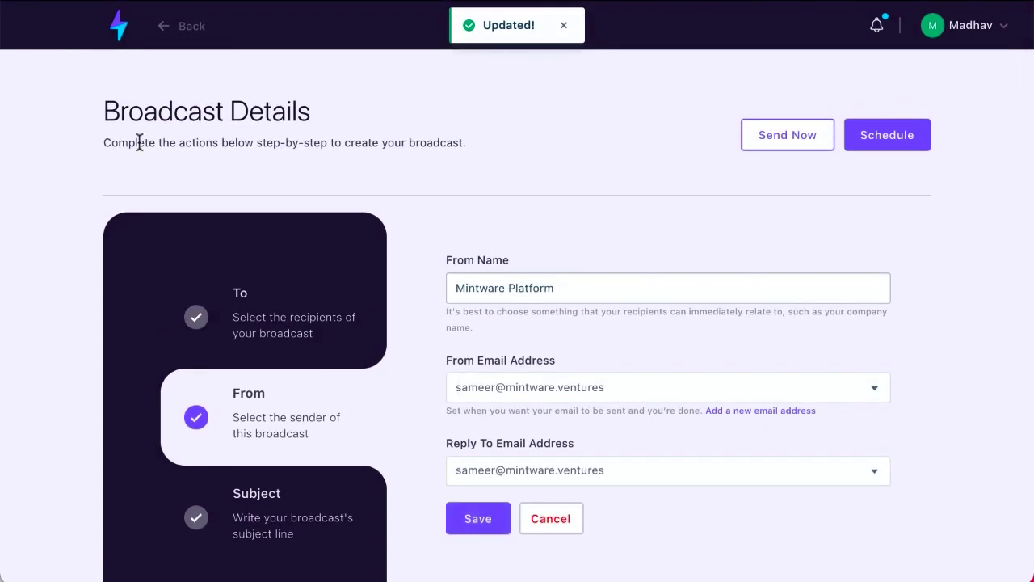
pyautogui.click(119, 32)
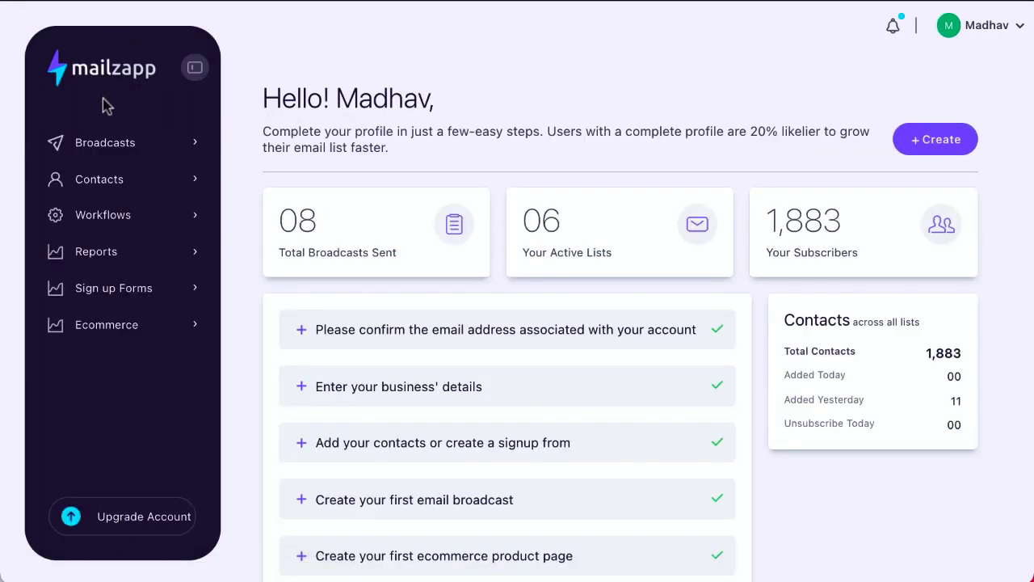
pyautogui.click(117, 150)
pyautogui.click(119, 179)
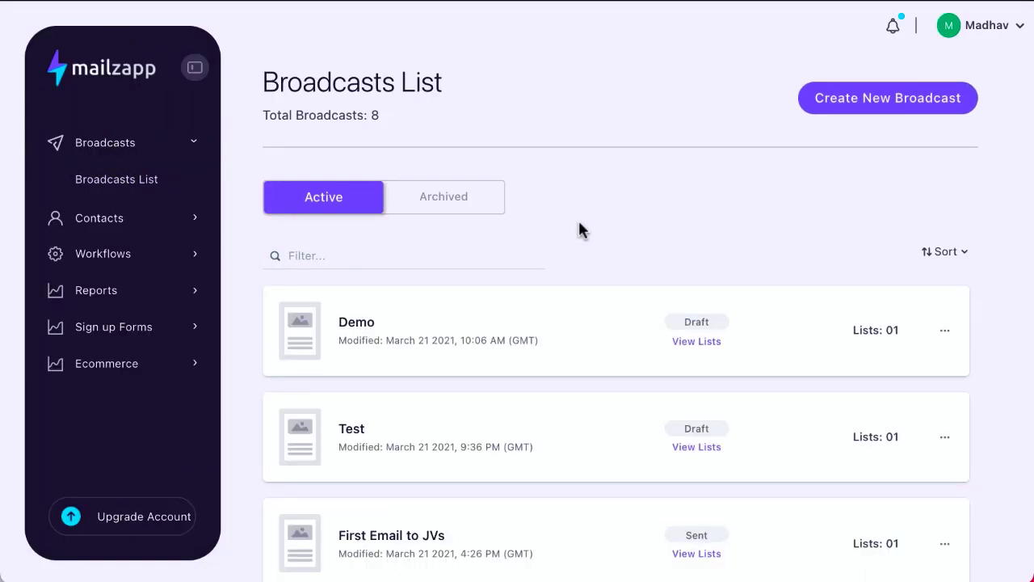
# Create a new broadcast named "Demo DnD" with the Drag & Drop Editor.
pyautogui.click(885, 103)
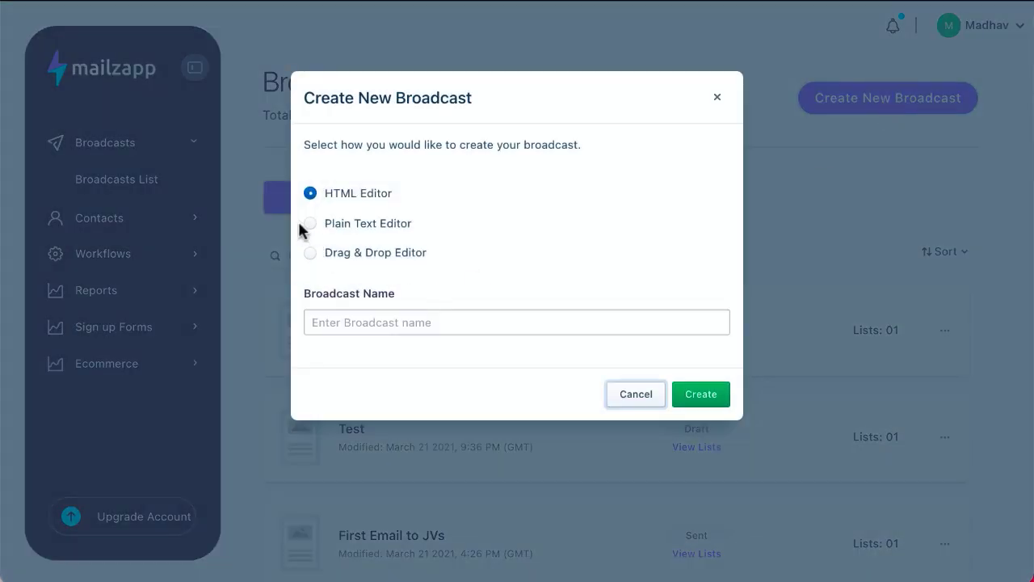
pyautogui.click(311, 258)
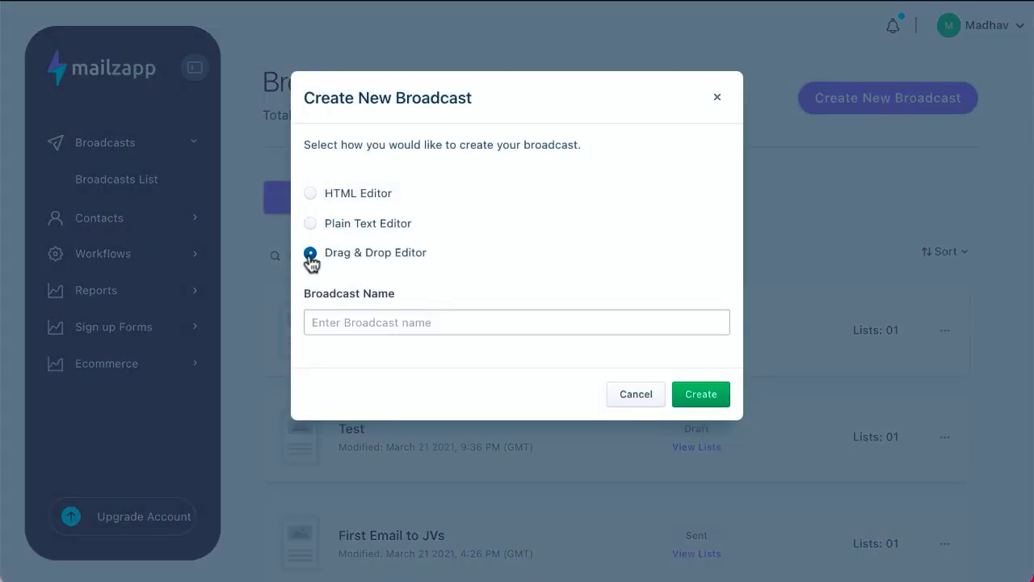
pyautogui.click(339, 313)
pyautogui.write('Demo')
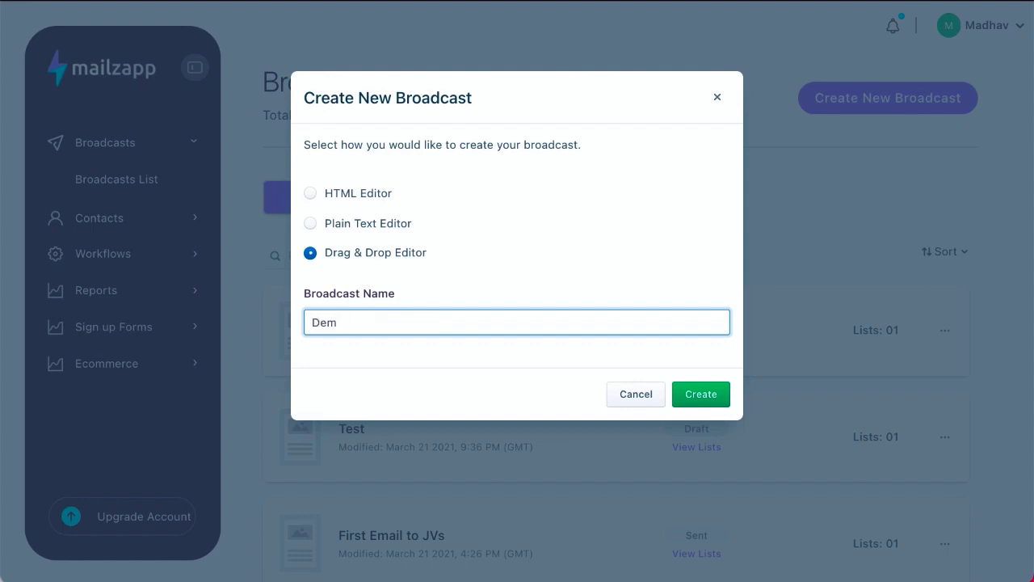
pyautogui.write(' P')
pyautogui.press('BackSpace')
pyautogui.write('DnD')
pyautogui.click(699, 394)
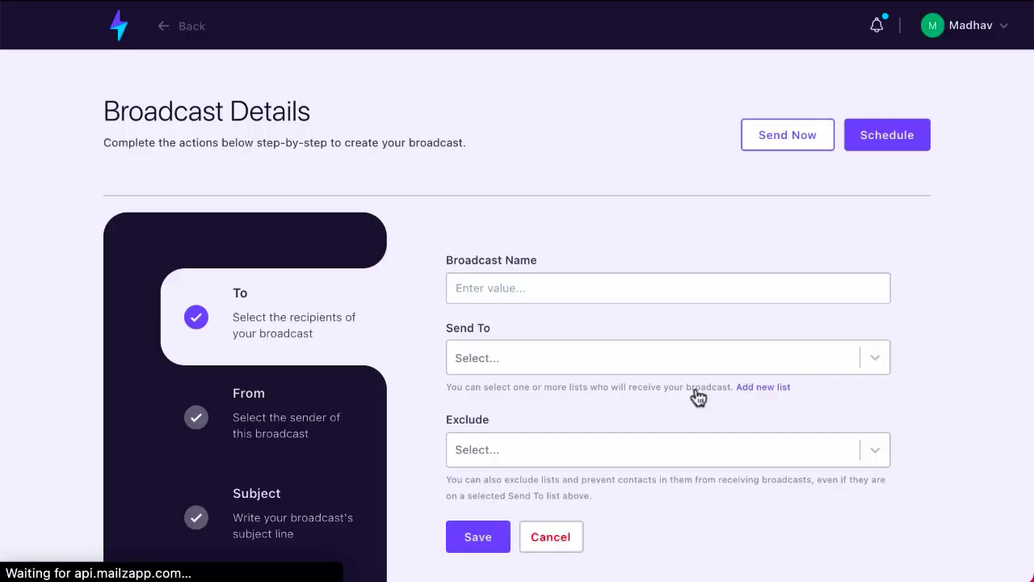
# Choose Test List as the recipients of Demo DnD, then save the recipient and sender sections.
pyautogui.click(552, 281)
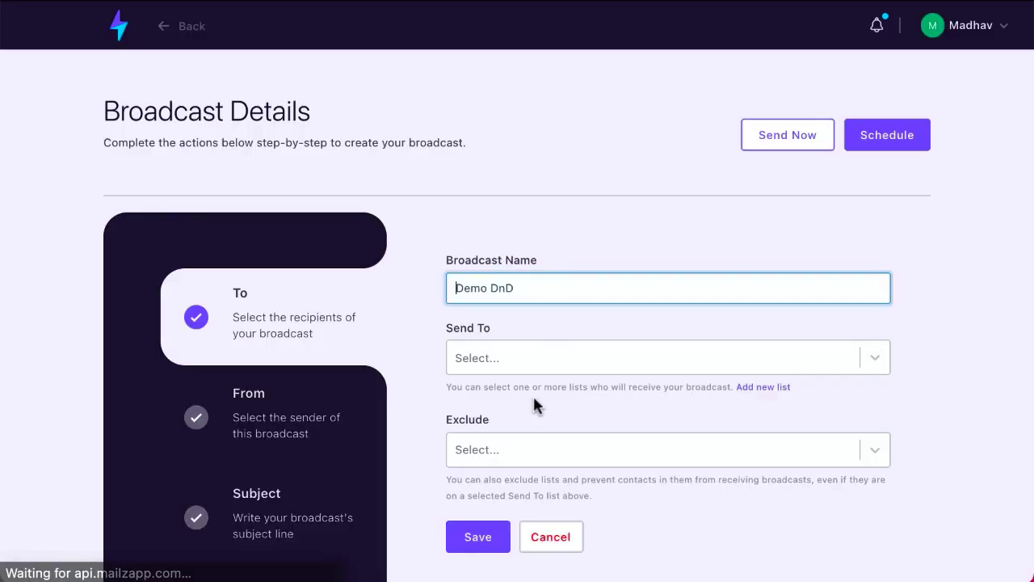
pyautogui.click(549, 357)
pyautogui.click(534, 478)
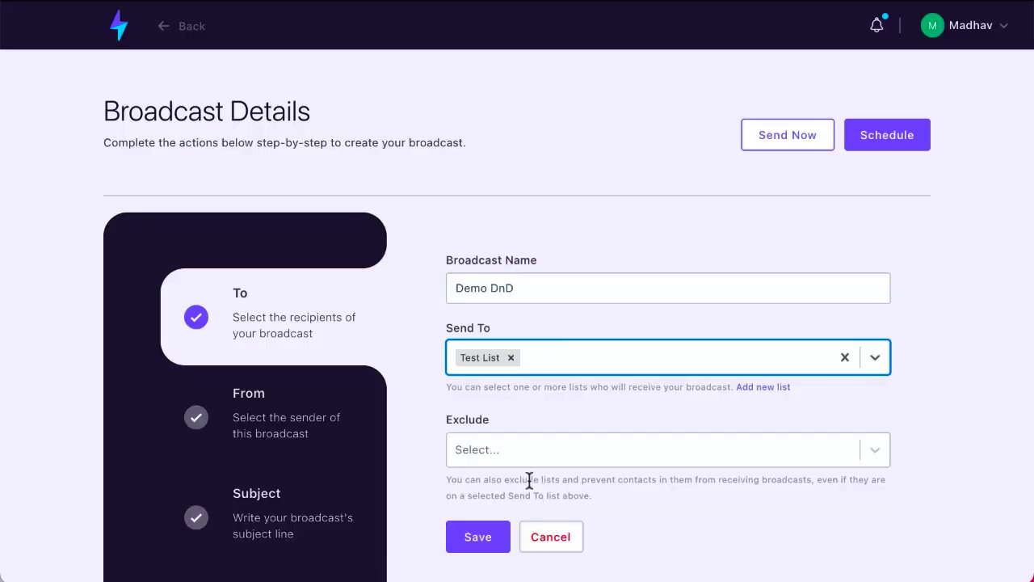
pyautogui.scroll(-1, 530, 480)
pyautogui.click(478, 525)
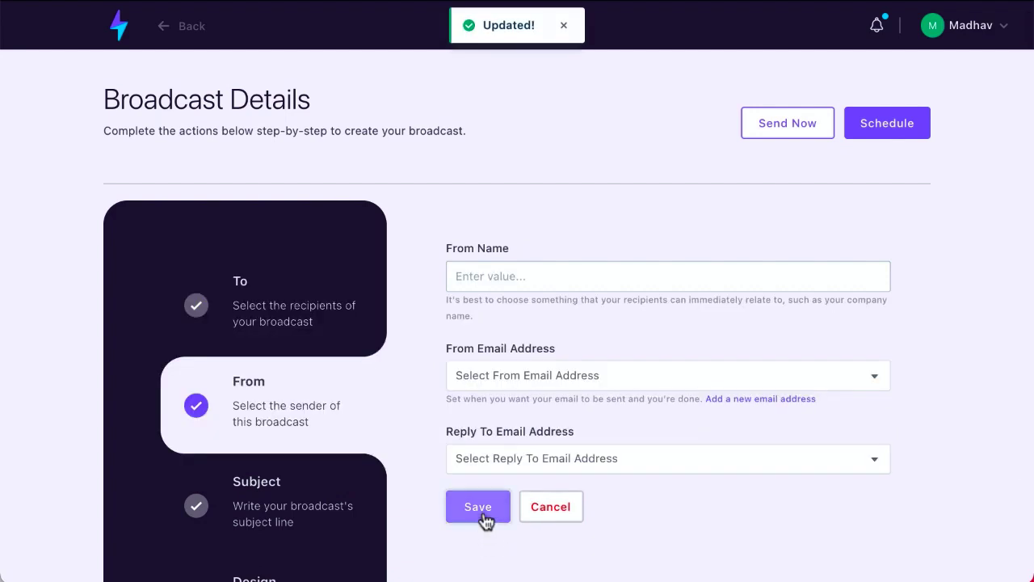
pyautogui.click(484, 515)
# Set the broadcast's subject line to "DnD" and save it without preview text.
pyautogui.click(467, 277)
pyautogui.write('Dnd')
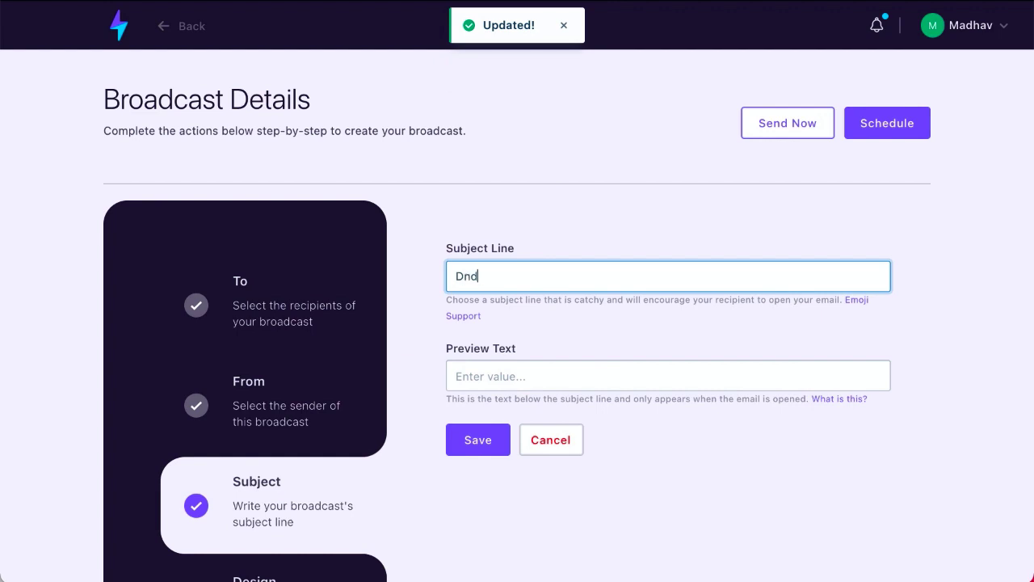
pyautogui.press('BackSpace')
pyautogui.write('D')
pyautogui.click(426, 413)
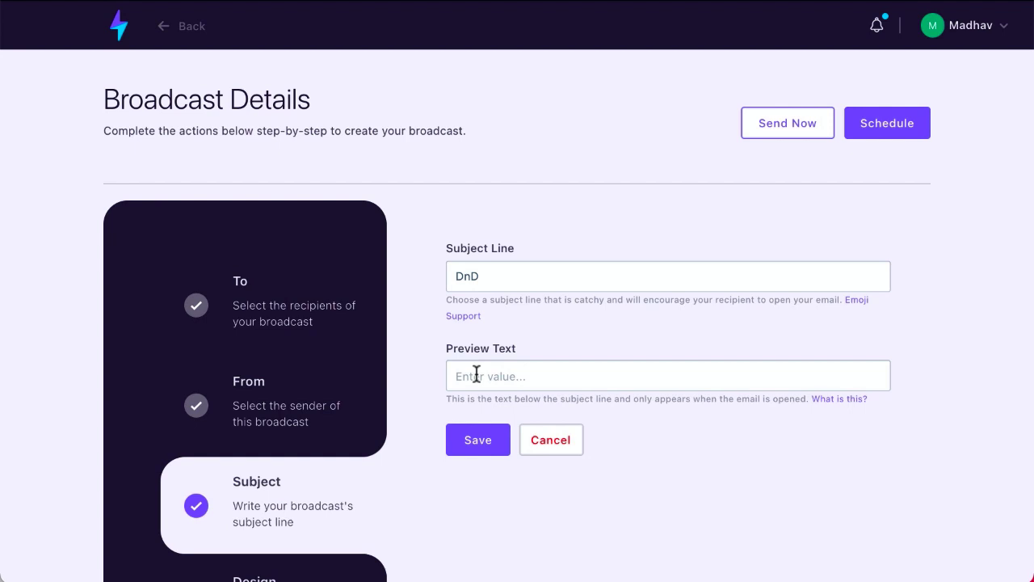
pyautogui.click(477, 281)
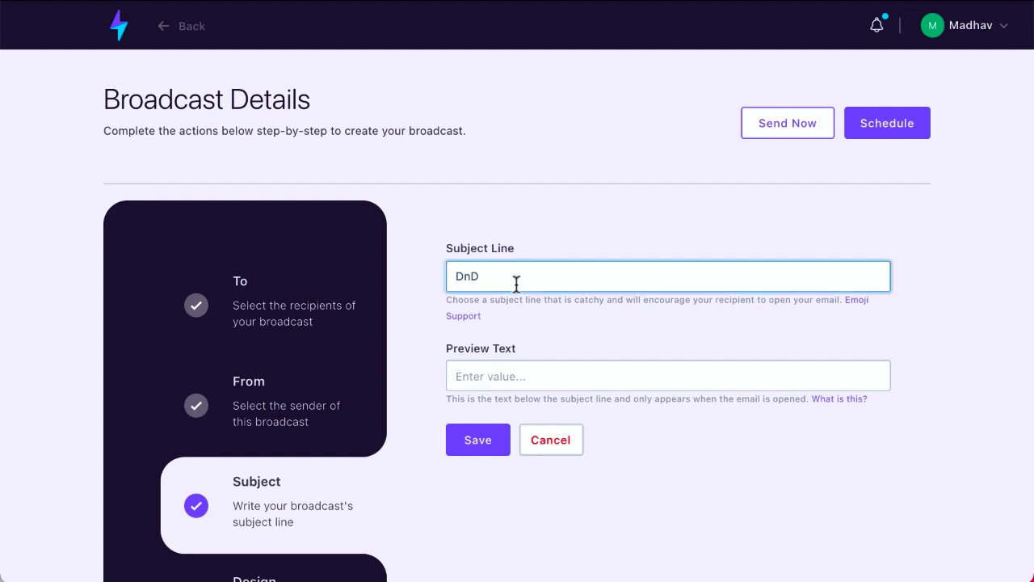
pyautogui.press('BackSpace')
pyautogui.press('BackSpace')
pyautogui.press('BackSpace')
pyautogui.press('BackSpace')
pyautogui.write('D')
pyautogui.press('BackSpace')
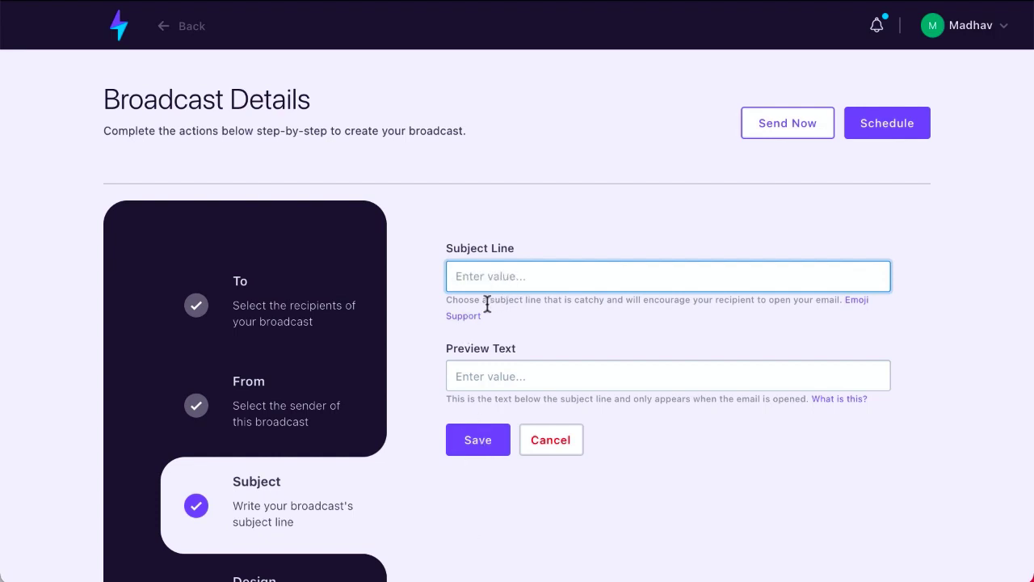
pyautogui.write('DnD')
pyautogui.click(477, 441)
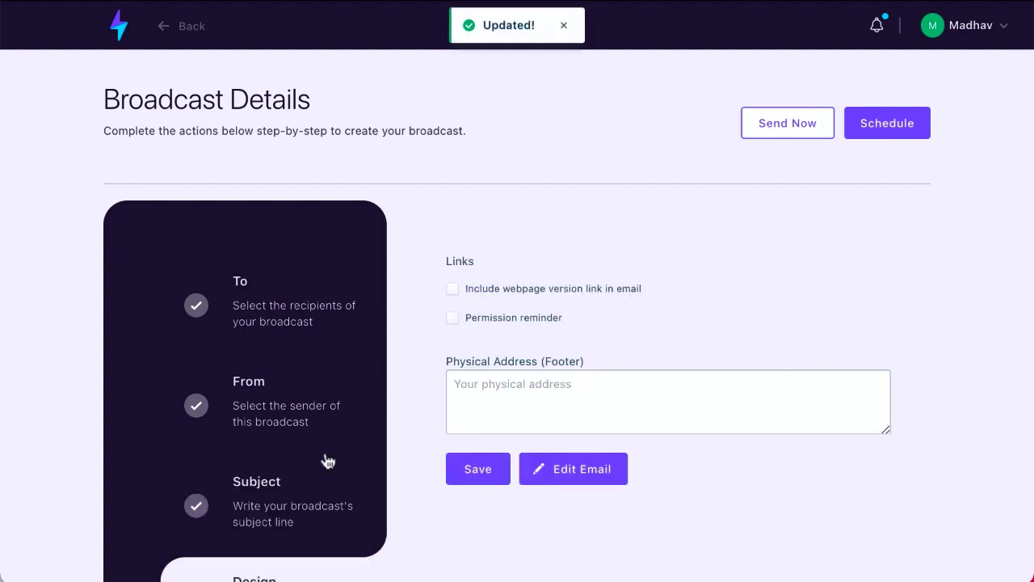
# Fill in the footer's physical address in the Design section with "This is required" and save it.
pyautogui.scroll(-2, 327, 460)
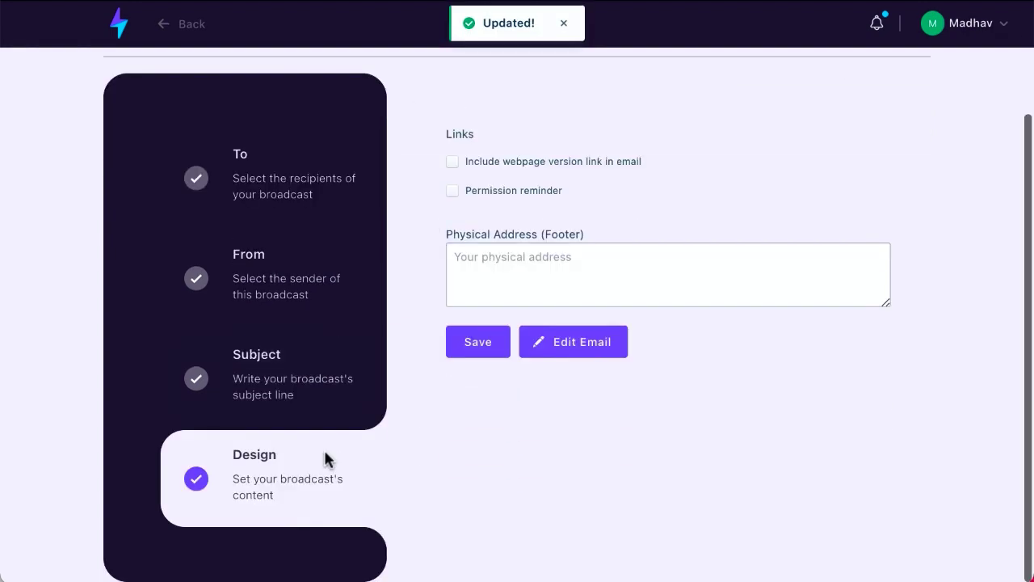
pyautogui.click(469, 355)
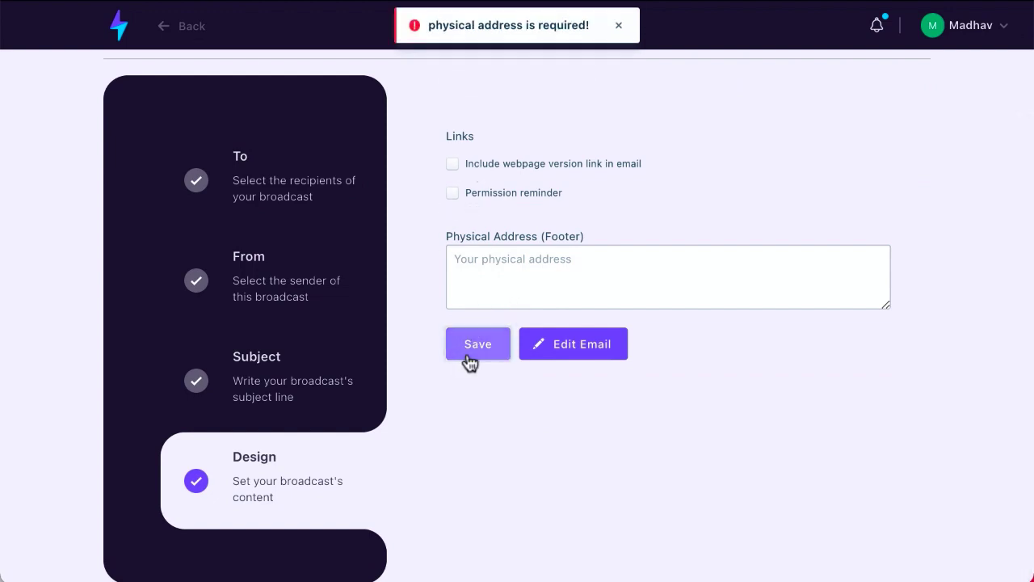
pyautogui.click(482, 251)
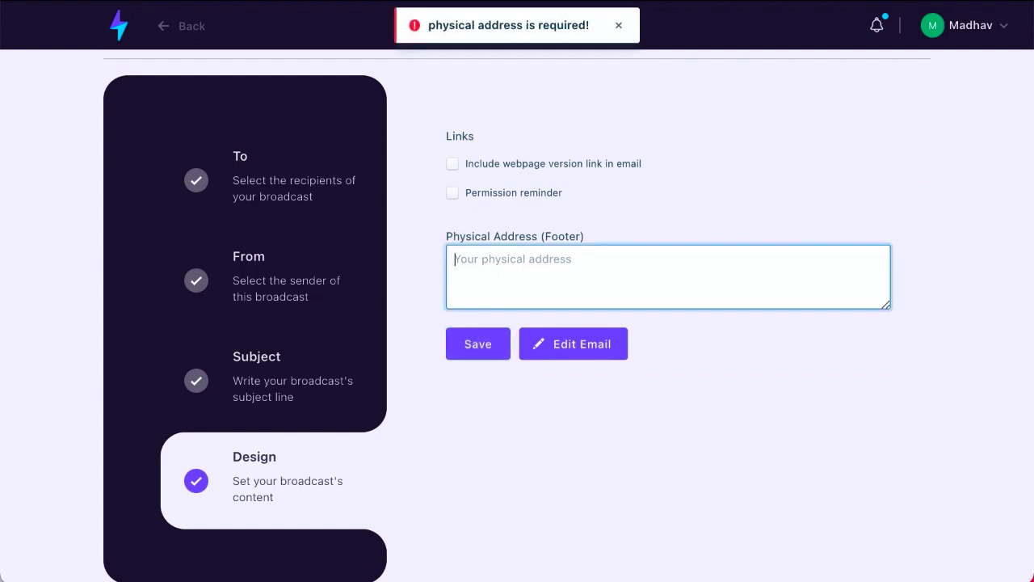
pyautogui.write('This is r')
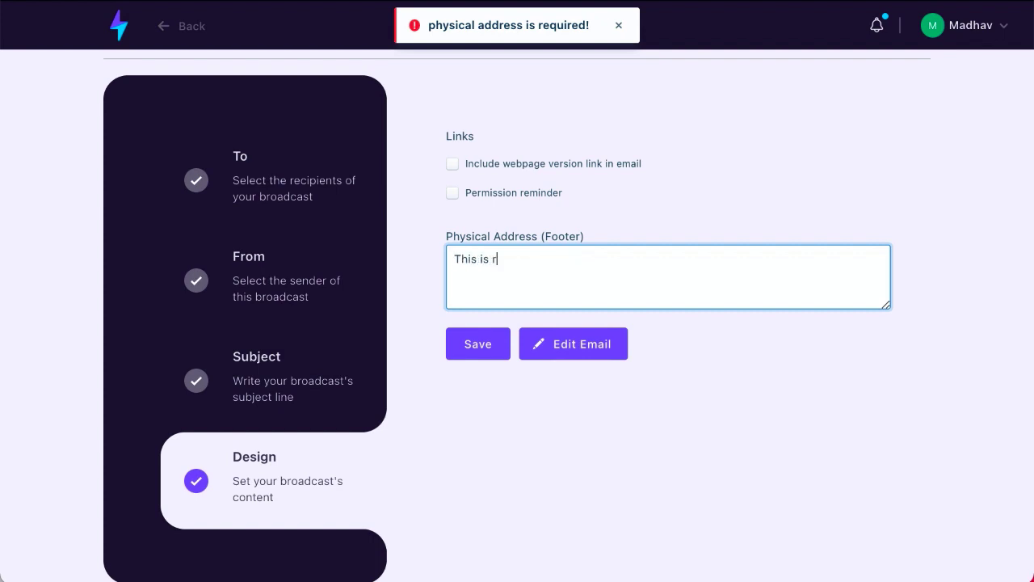
pyautogui.write('equired')
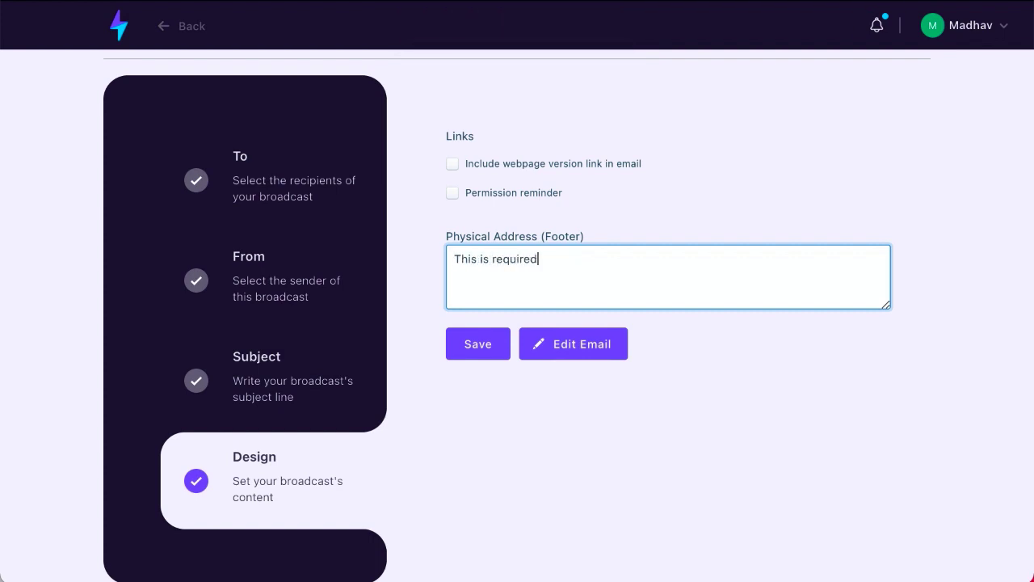
pyautogui.click(478, 346)
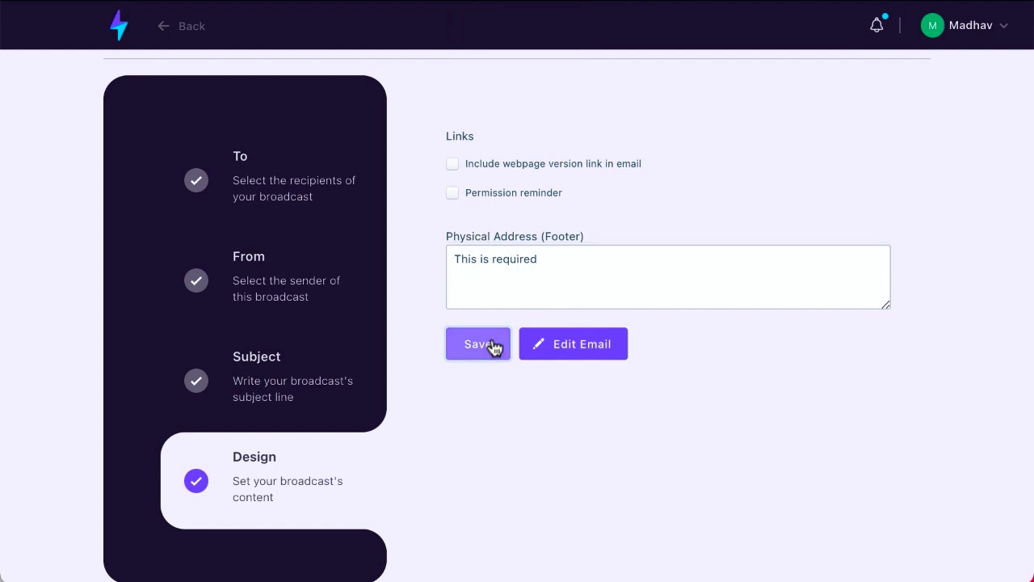
# Start editing the email content from the blank text-only layout.
pyautogui.click(577, 353)
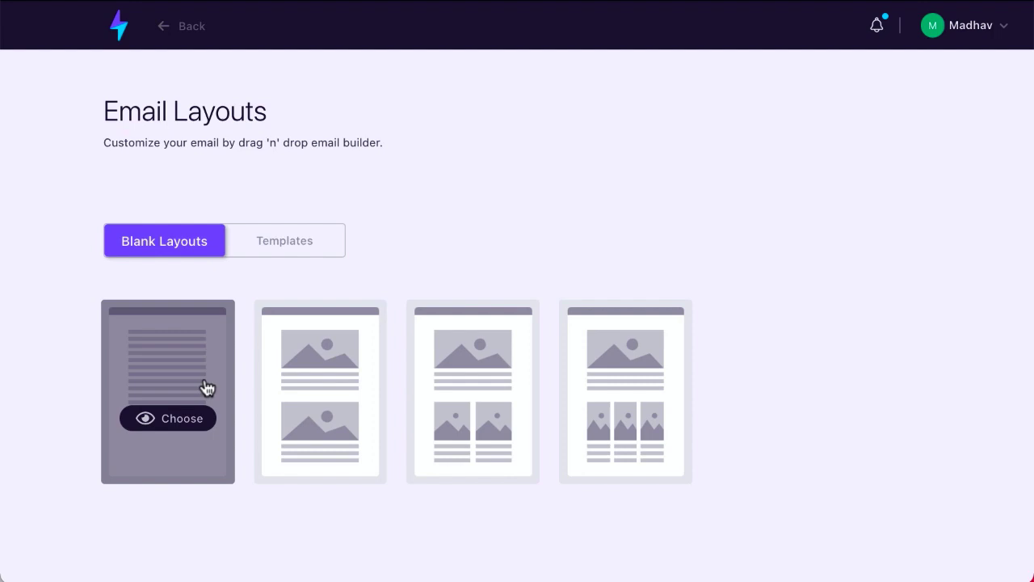
pyautogui.click(176, 420)
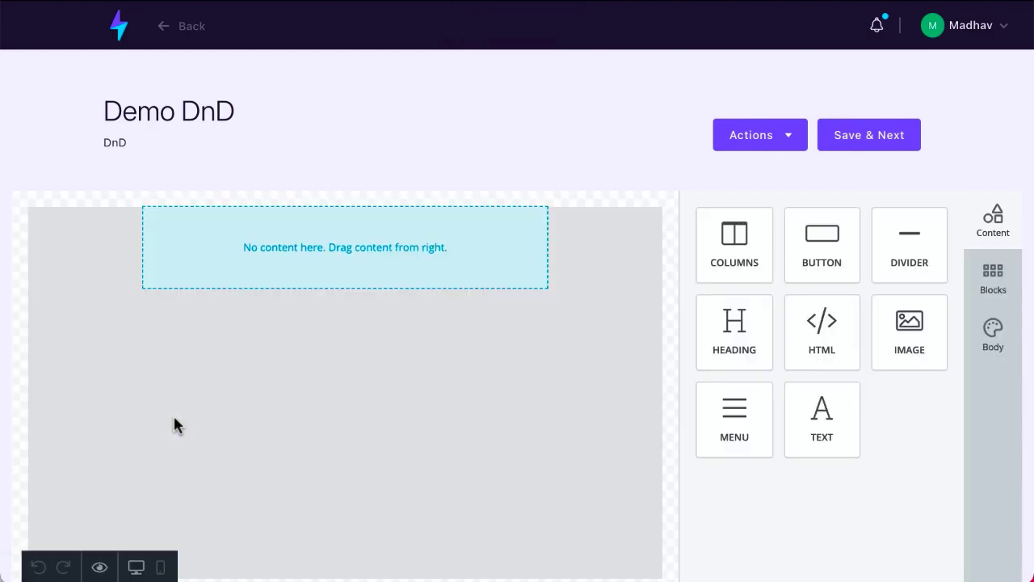
pyautogui.scroll(-1, 175, 419)
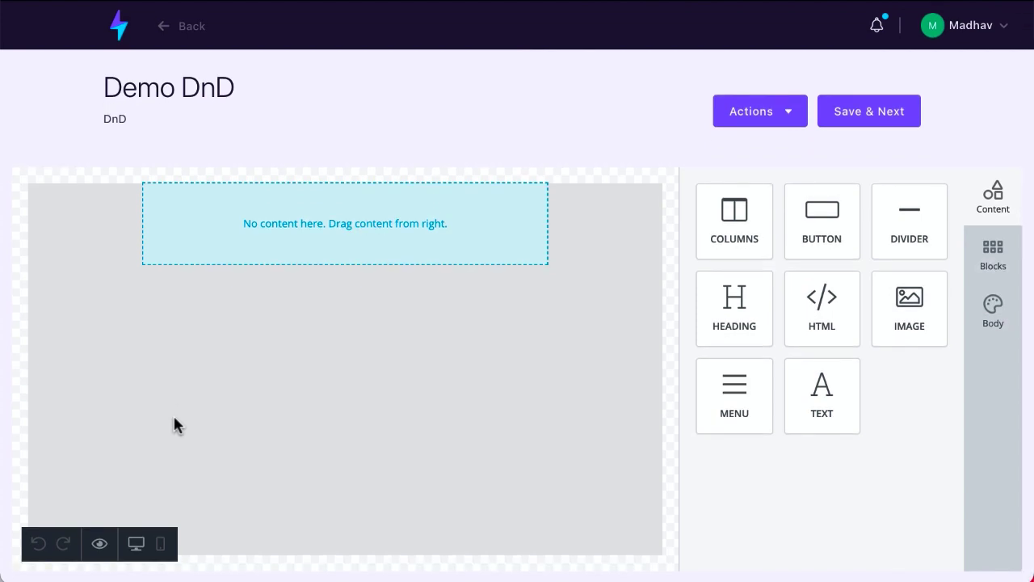
# Add a single-column row below the empty one and place an HTML block and an Image block in it.
pyautogui.moveTo(711, 226); pyautogui.dragTo(284, 307)
pyautogui.moveTo(773, 335); pyautogui.dragTo(353, 394)
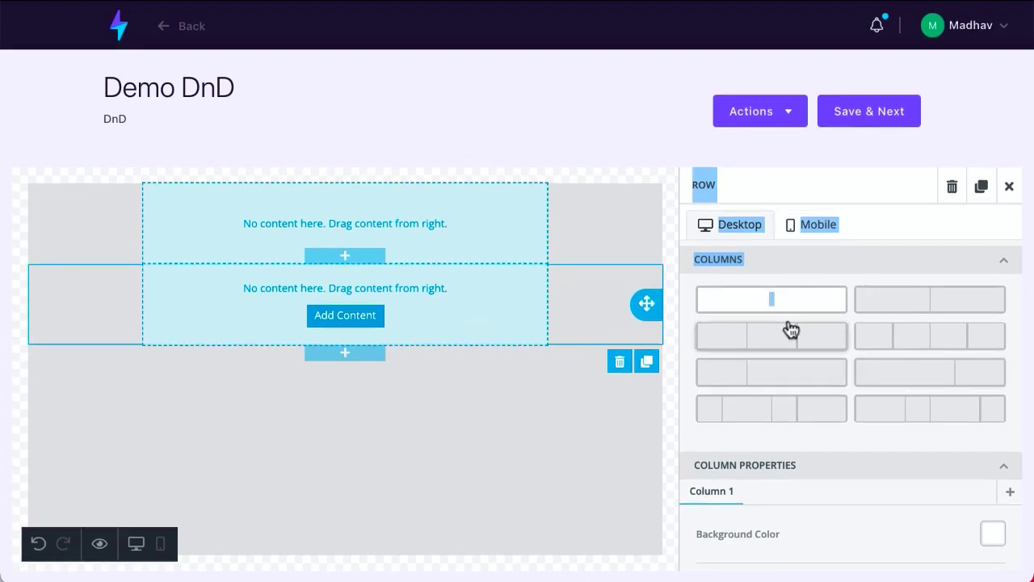
pyautogui.click(1009, 185)
pyautogui.moveTo(817, 314); pyautogui.dragTo(302, 434)
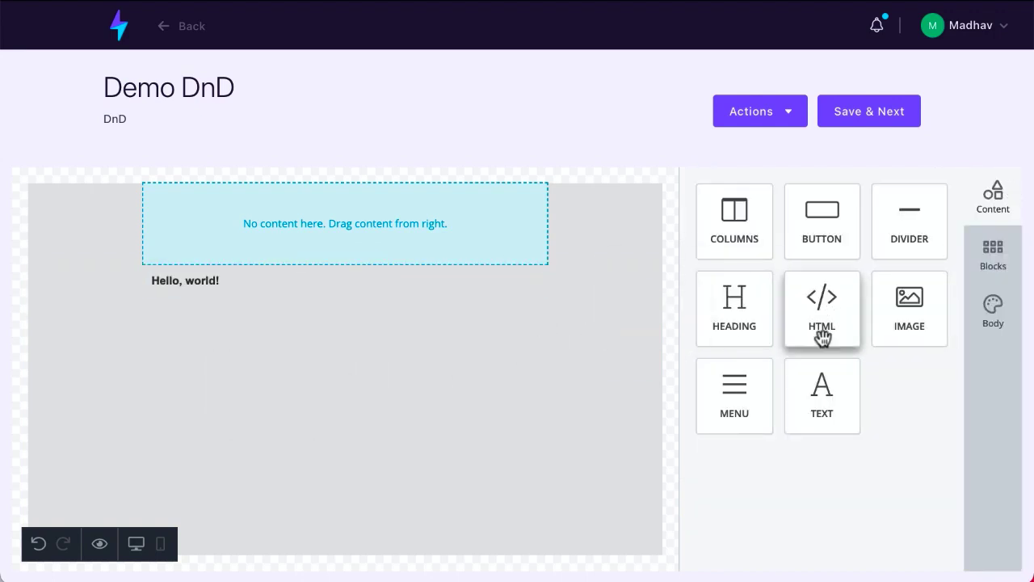
pyautogui.moveTo(945, 297); pyautogui.dragTo(253, 369)
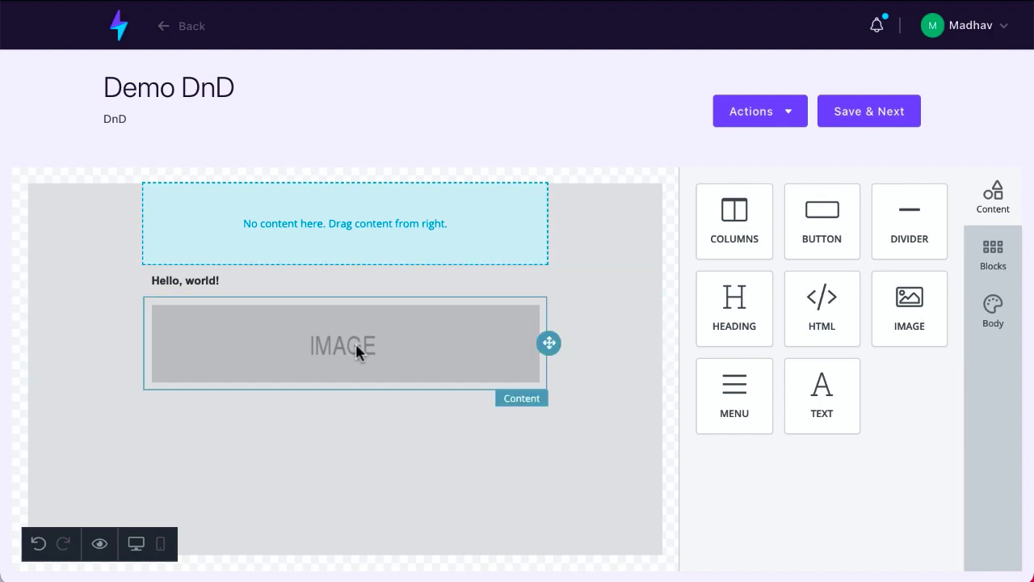
pyautogui.click(1002, 257)
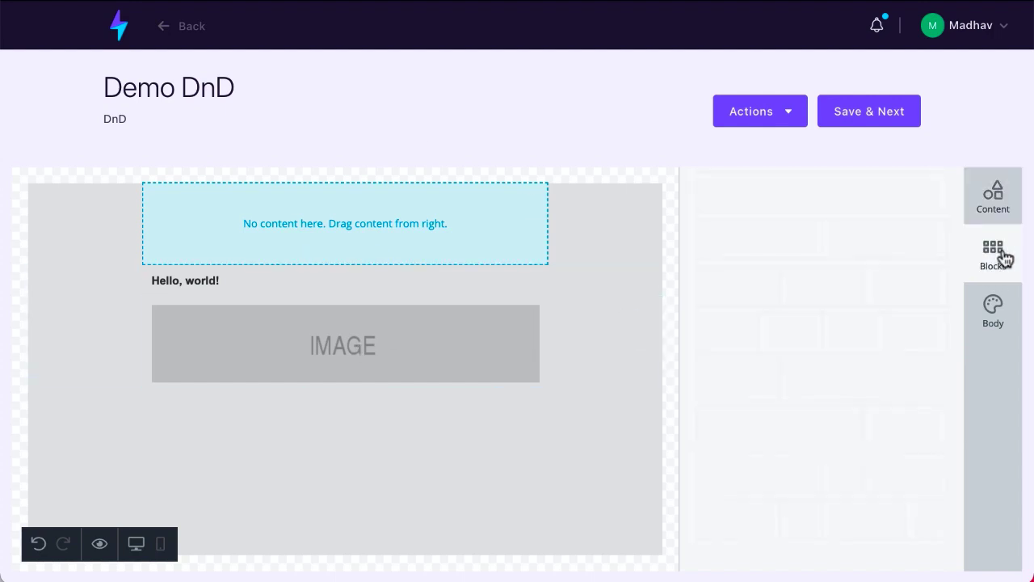
pyautogui.click(1000, 307)
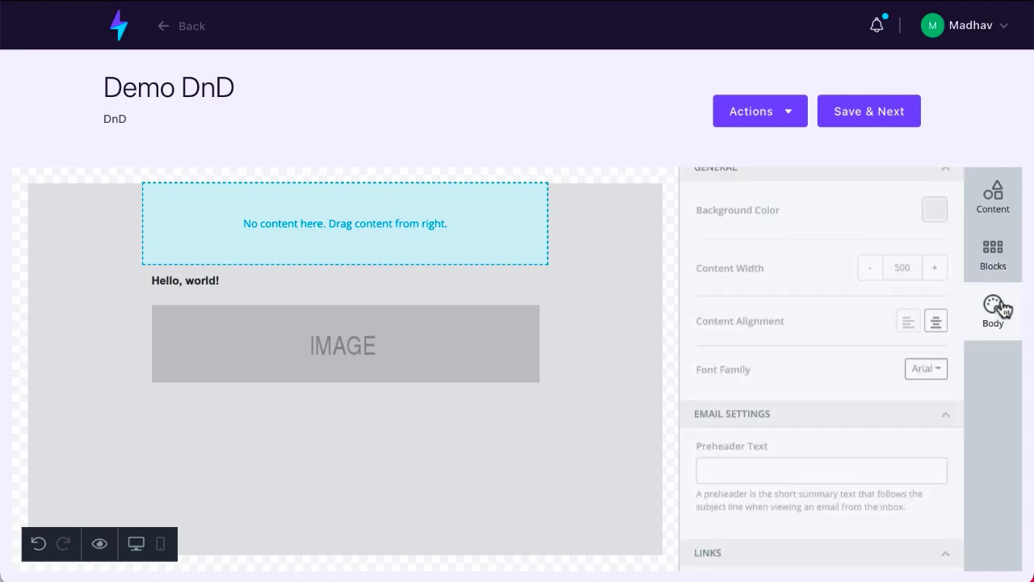
pyautogui.click(993, 200)
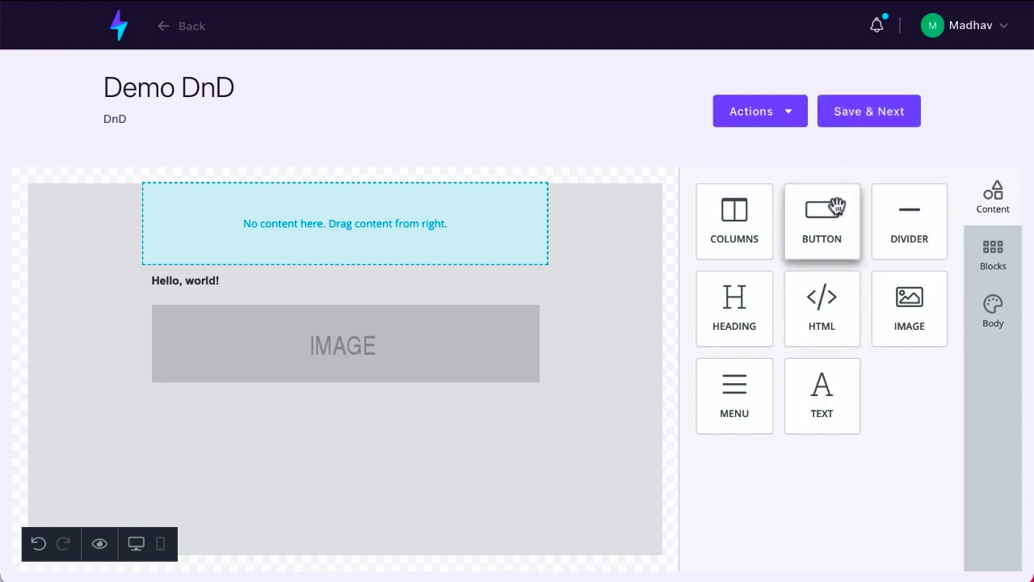
# Add a Button block below the image and change its label to "Click Here Now".
pyautogui.moveTo(832, 212); pyautogui.dragTo(342, 422)
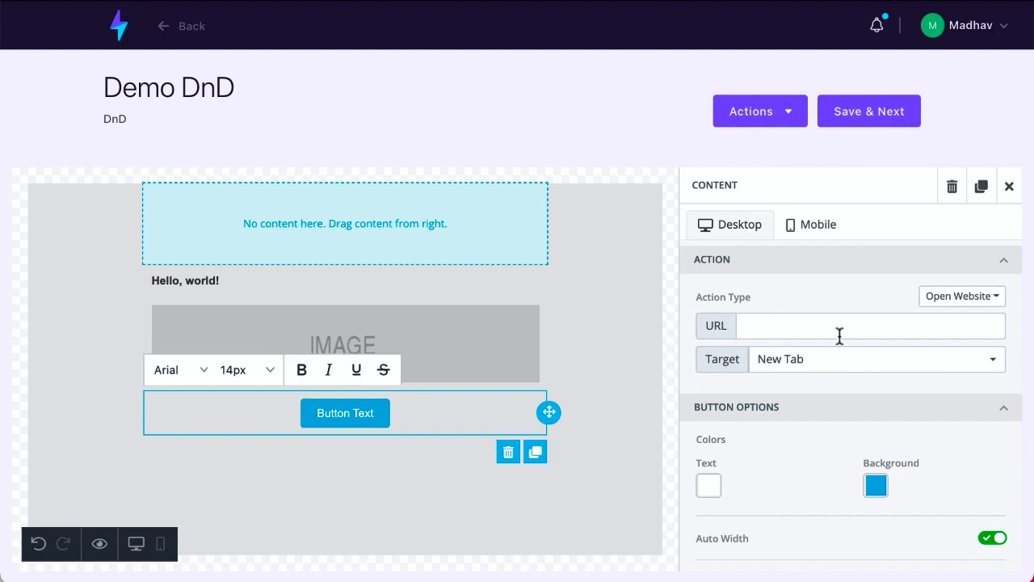
pyautogui.scroll(-3, 873, 483)
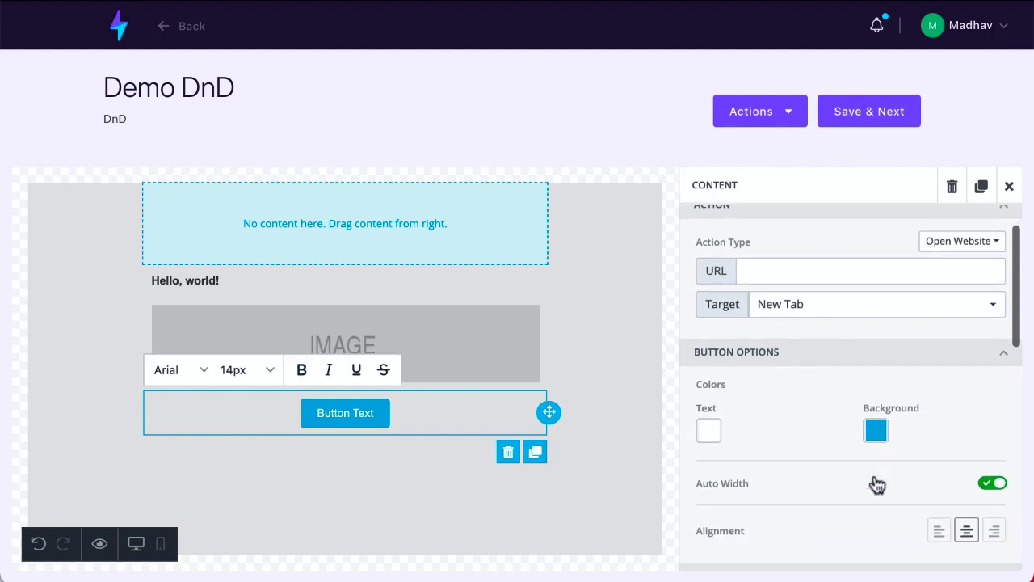
pyautogui.scroll(1, 873, 483)
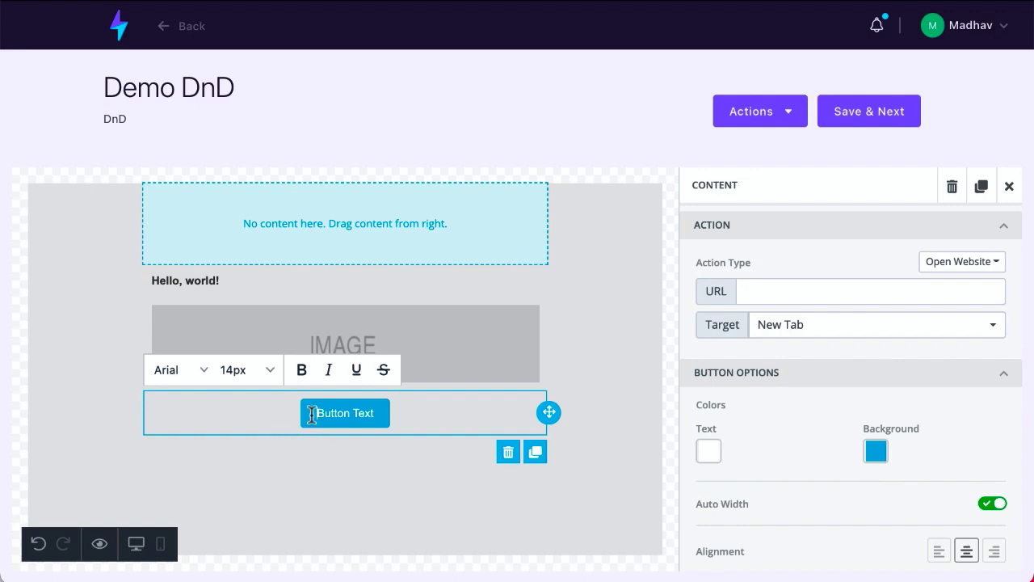
pyautogui.hotkey('ctrl', 'a')
pyautogui.write('Click H')
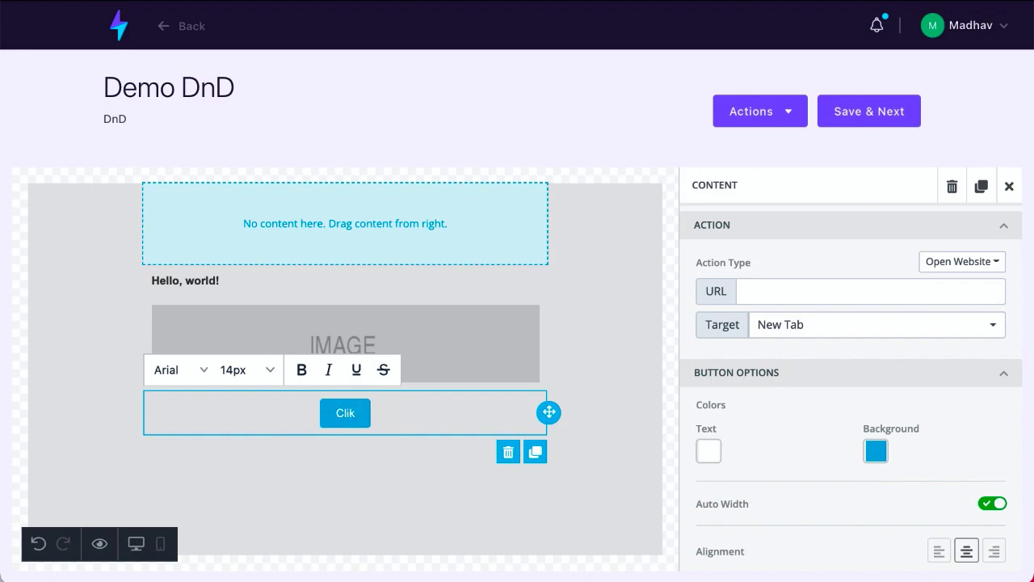
pyautogui.write('ere ')
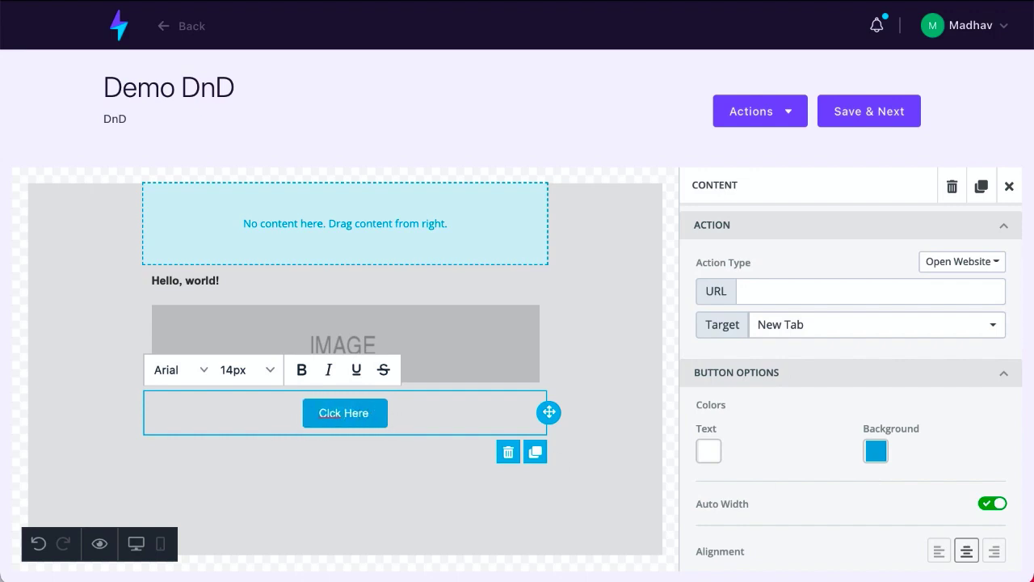
pyautogui.write('Now')
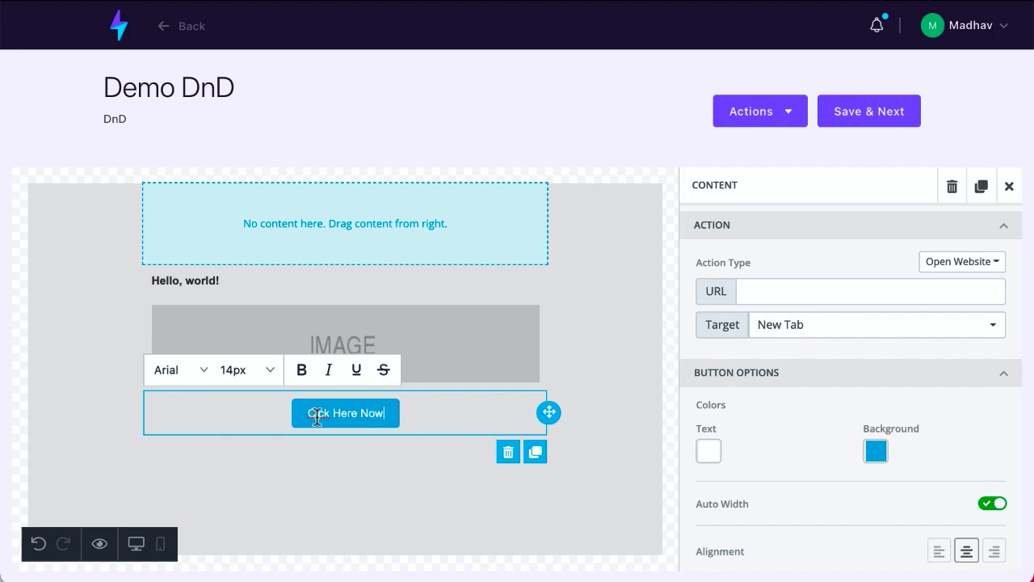
pyautogui.write('i')
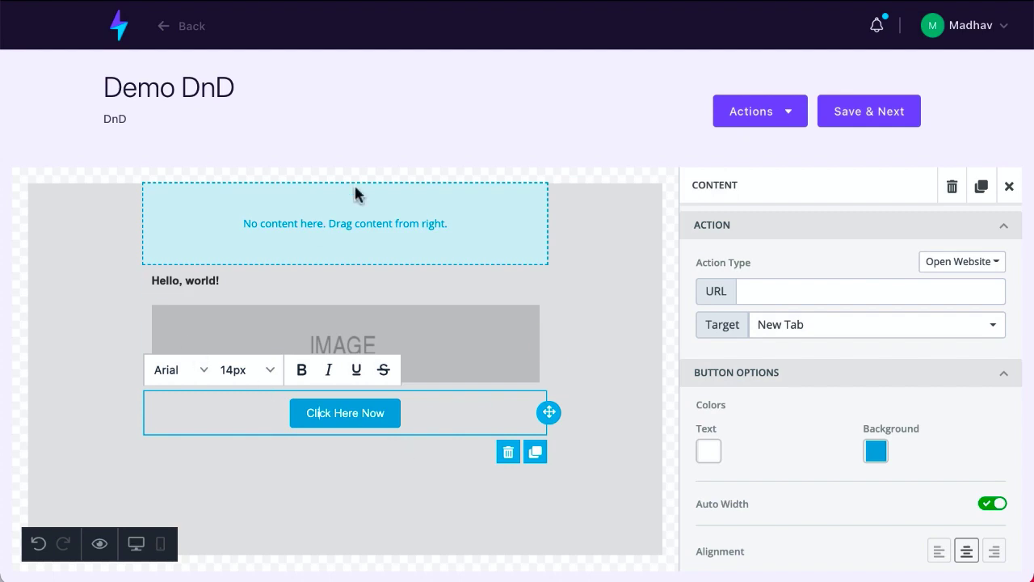
# Set the button's background color to the green swatch 2DC26B.
pyautogui.click(876, 451)
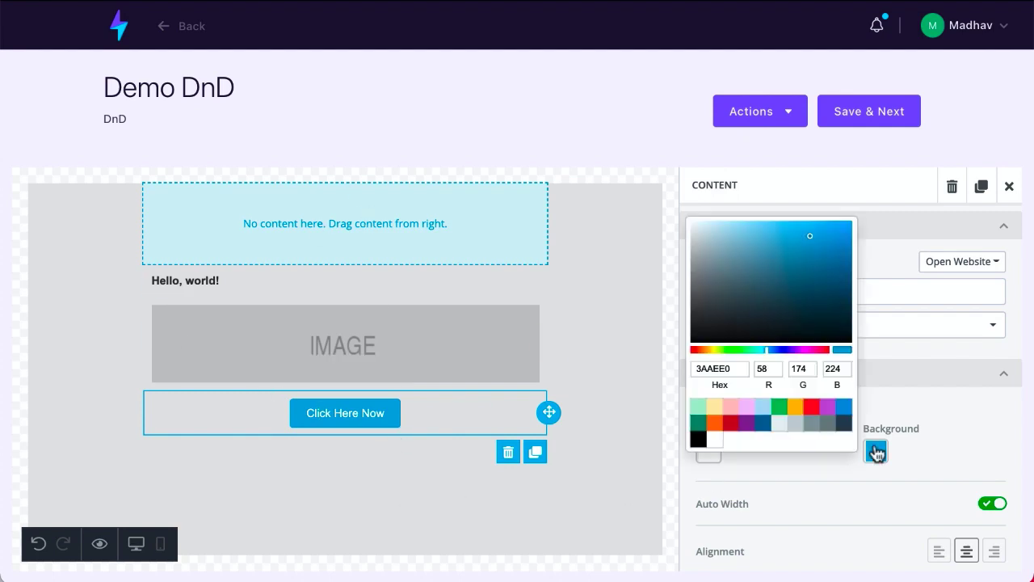
pyautogui.click(699, 422)
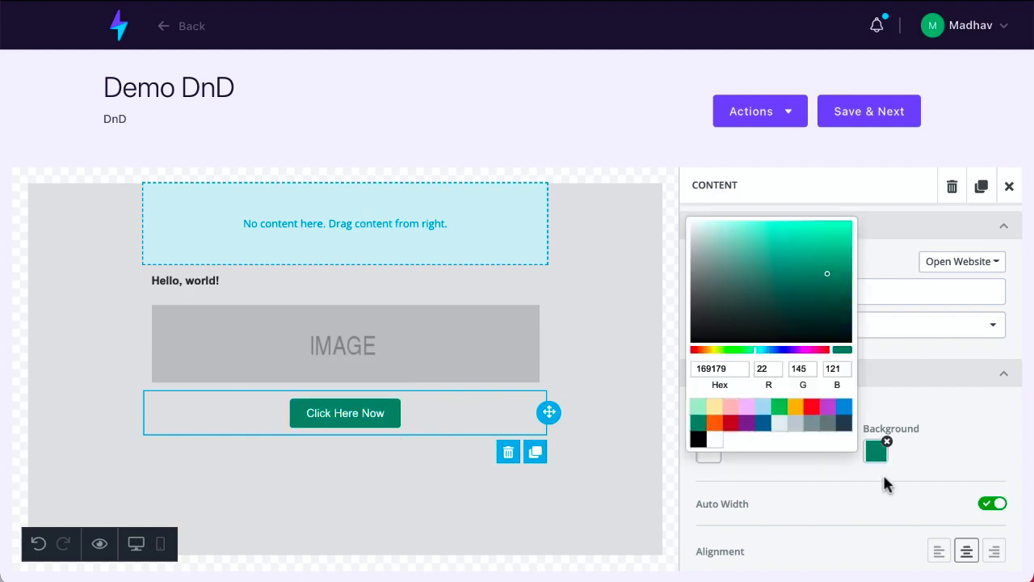
pyautogui.moveTo(869, 455); pyautogui.dragTo(795, 429)
pyautogui.click(781, 409)
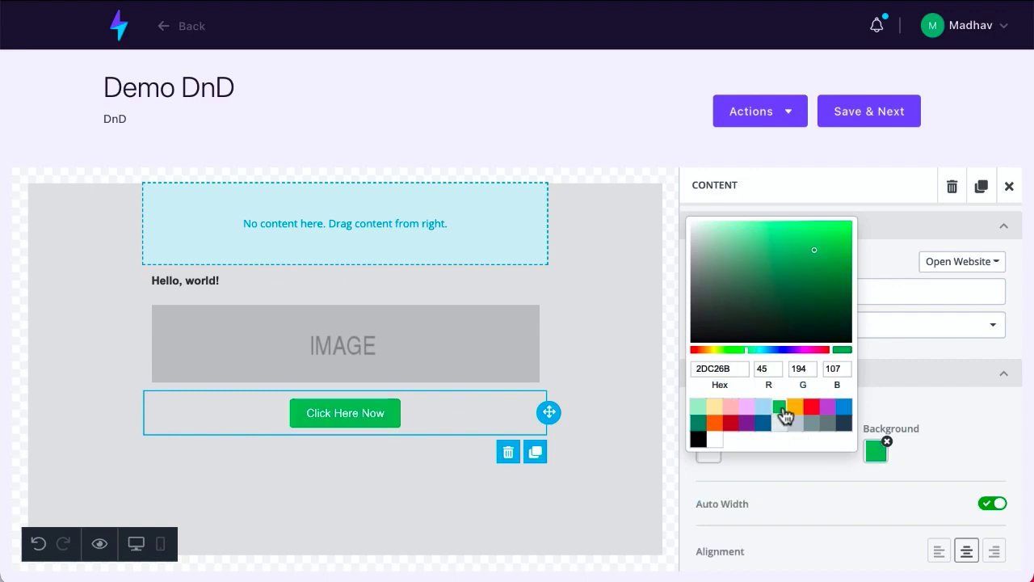
pyautogui.click(778, 470)
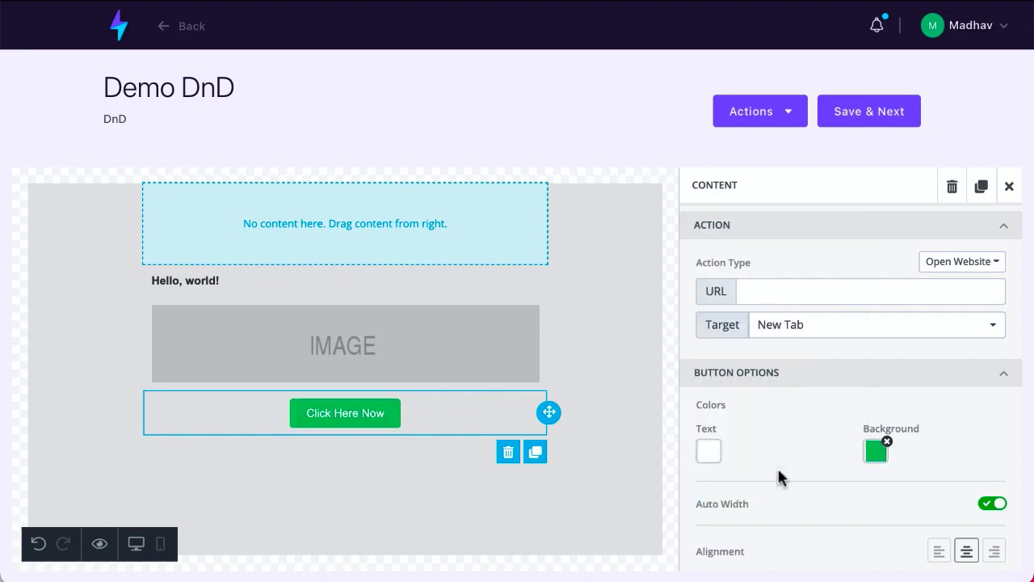